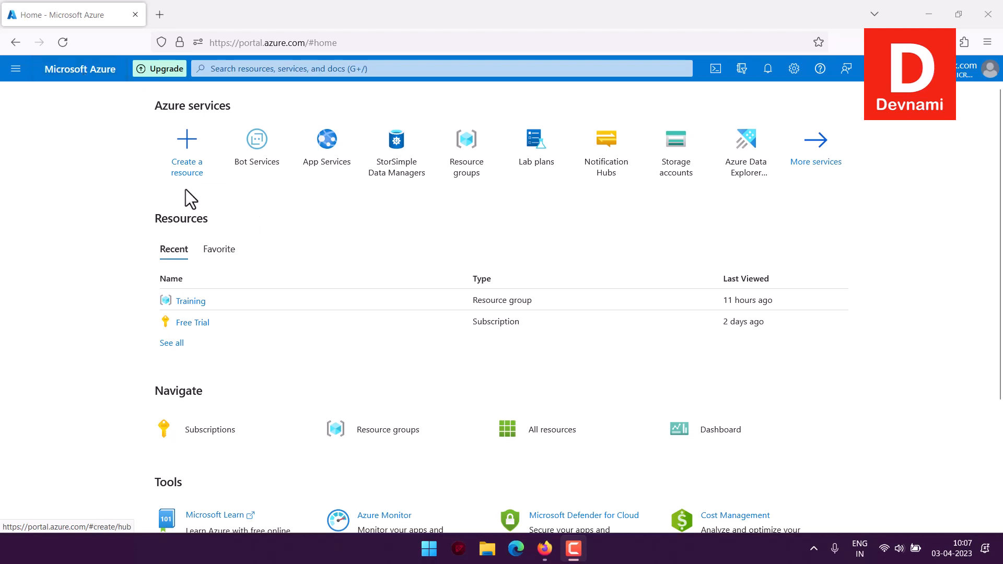
Step: Search the marketplace for app configuration and start creating an App Configuration resource
{"action": "left_click", "coordinate": [187, 180]}
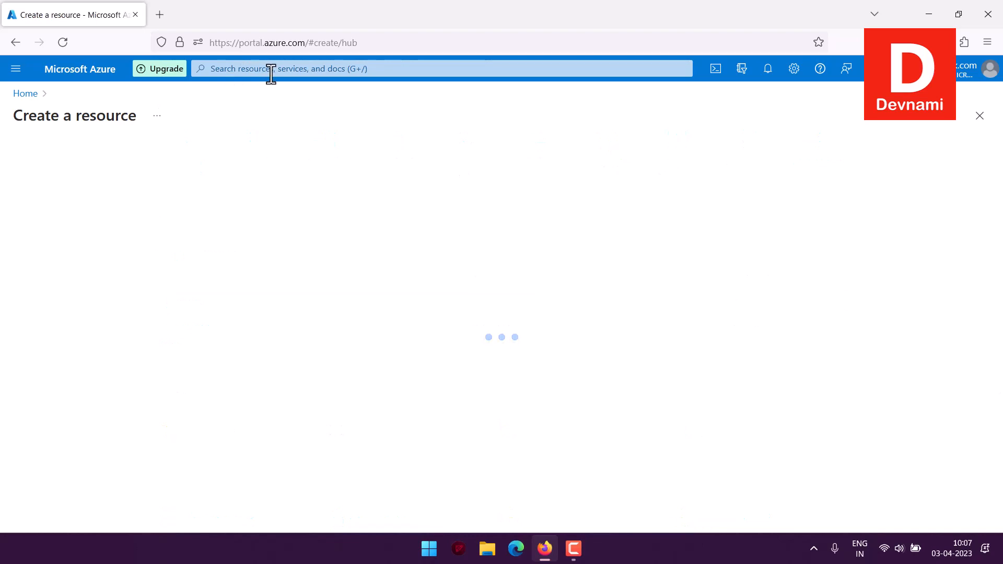
{"action": "left_click", "coordinate": [16, 71]}
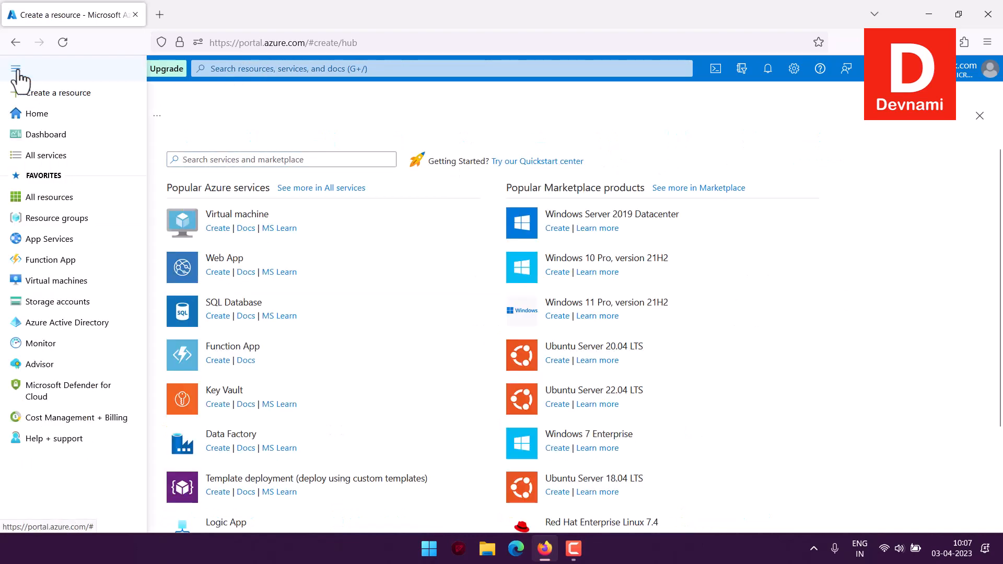
{"action": "left_click", "coordinate": [314, 110]}
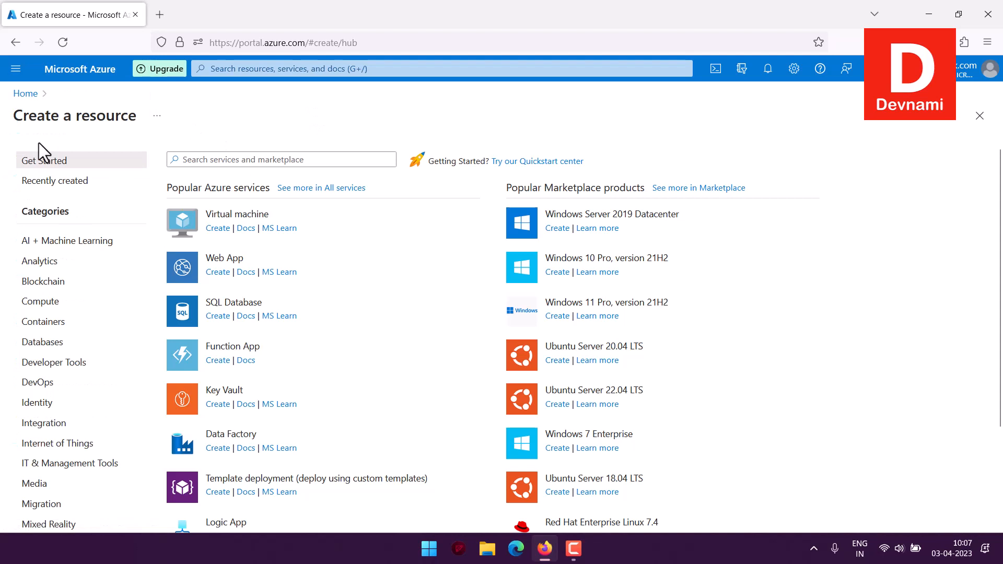
{"action": "left_click", "coordinate": [239, 156]}
{"action": "type", "text": "A"}
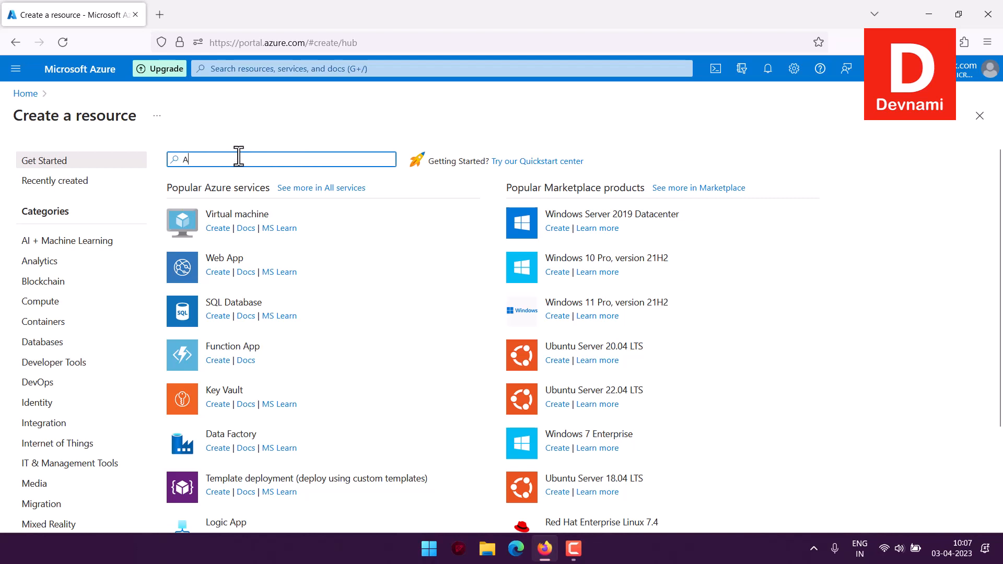
{"action": "type", "text": "pp Configuration"}
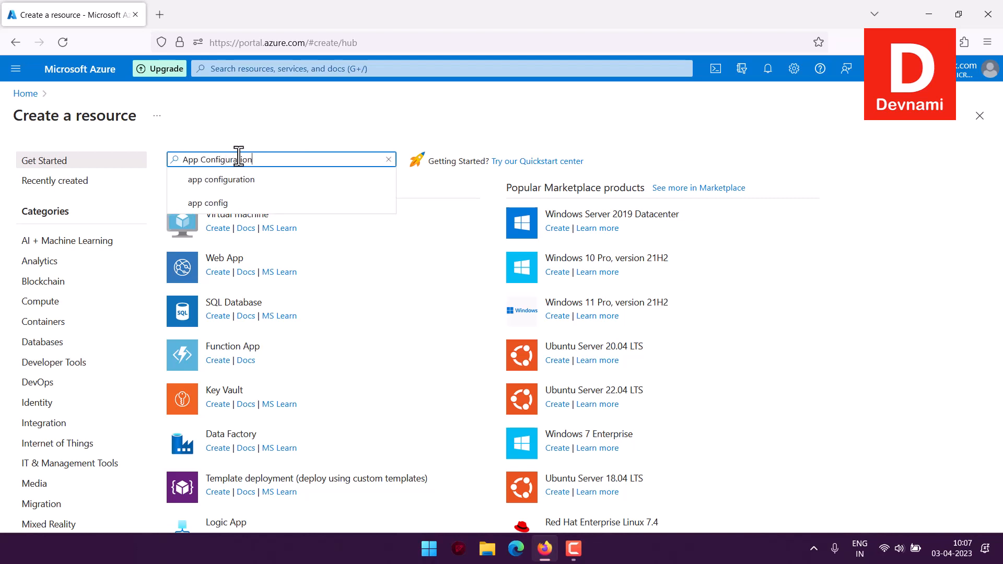
{"action": "left_click", "coordinate": [249, 181]}
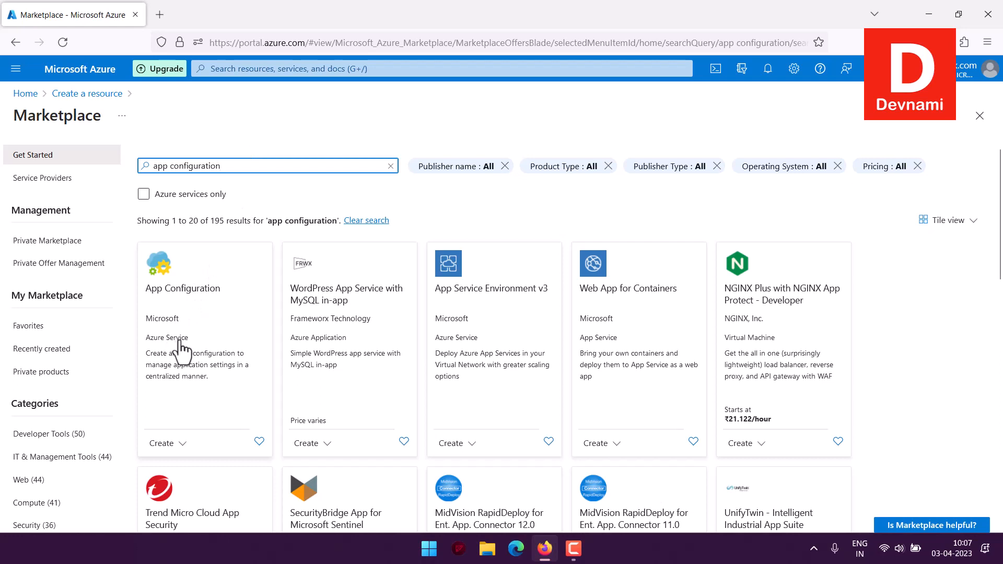
{"action": "left_click", "coordinate": [177, 444]}
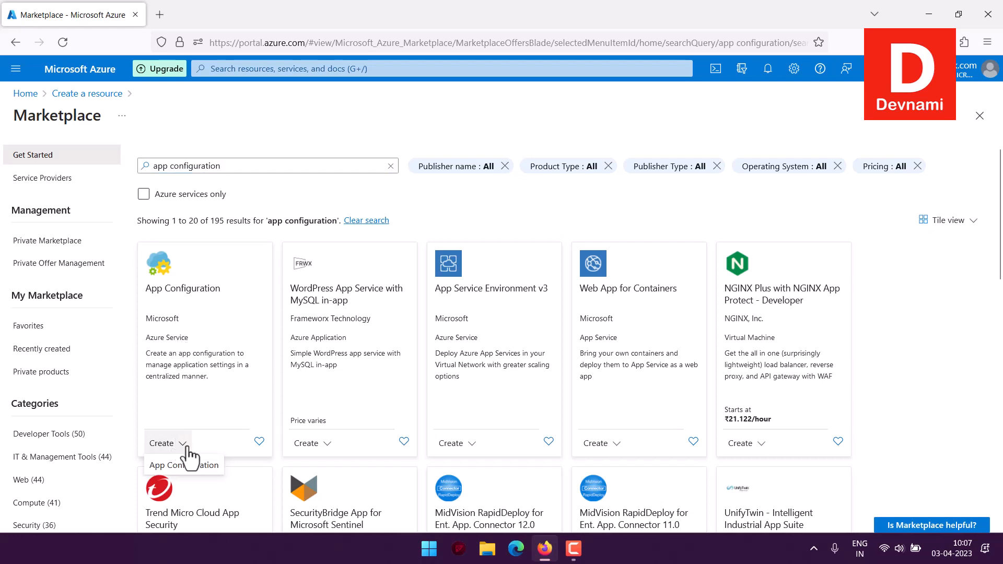
{"action": "left_click", "coordinate": [183, 465]}
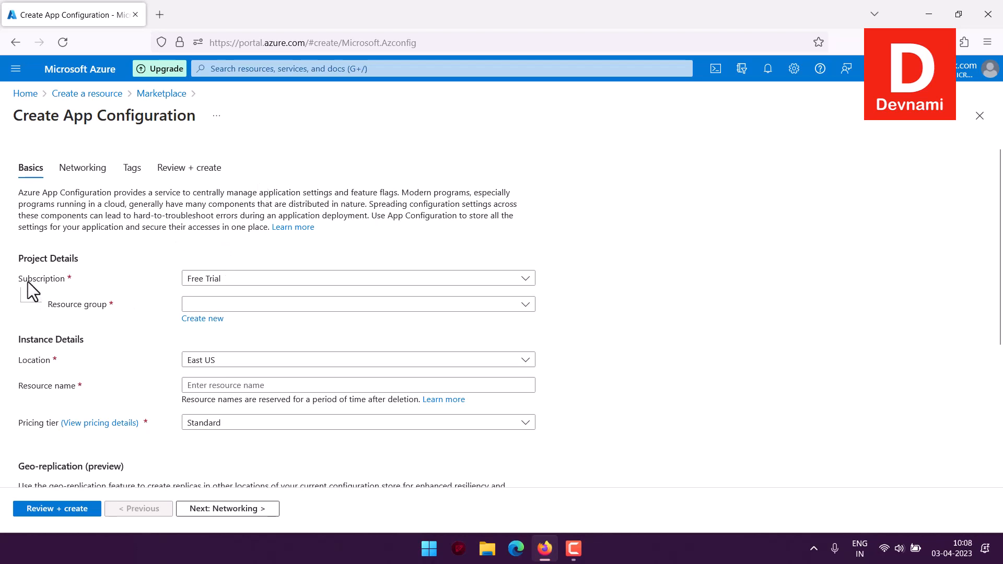
Step: Keep the Free Trial subscription and assign the new configuration store to the Training resource group
{"action": "left_click", "coordinate": [209, 282]}
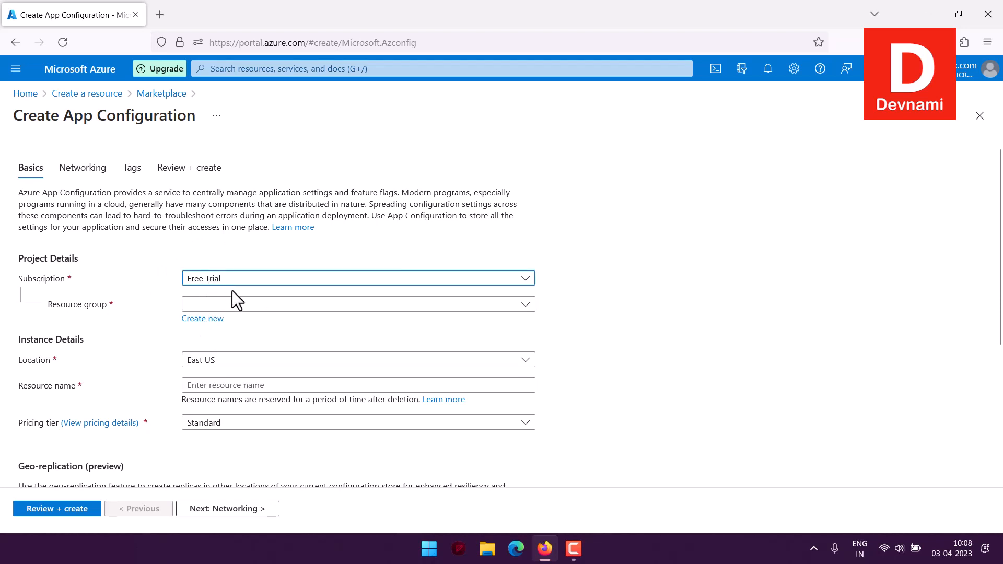
{"action": "left_click", "coordinate": [264, 306]}
{"action": "left_click", "coordinate": [230, 371]}
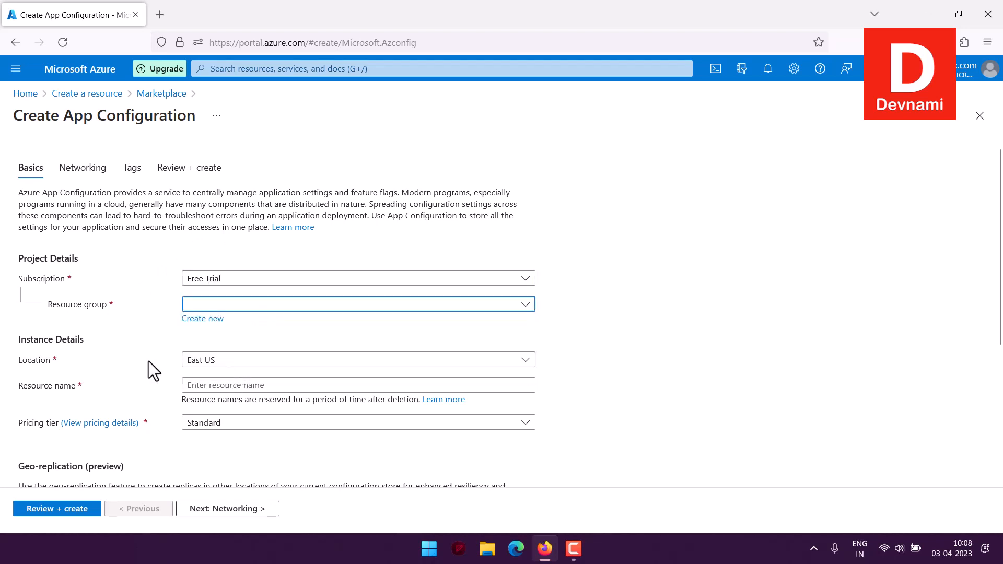
Step: Name the configuration store appconfdev and set its pricing tier to Free
{"action": "scroll", "coordinate": [196, 347], "scroll_direction": "down", "scroll_amount": 3}
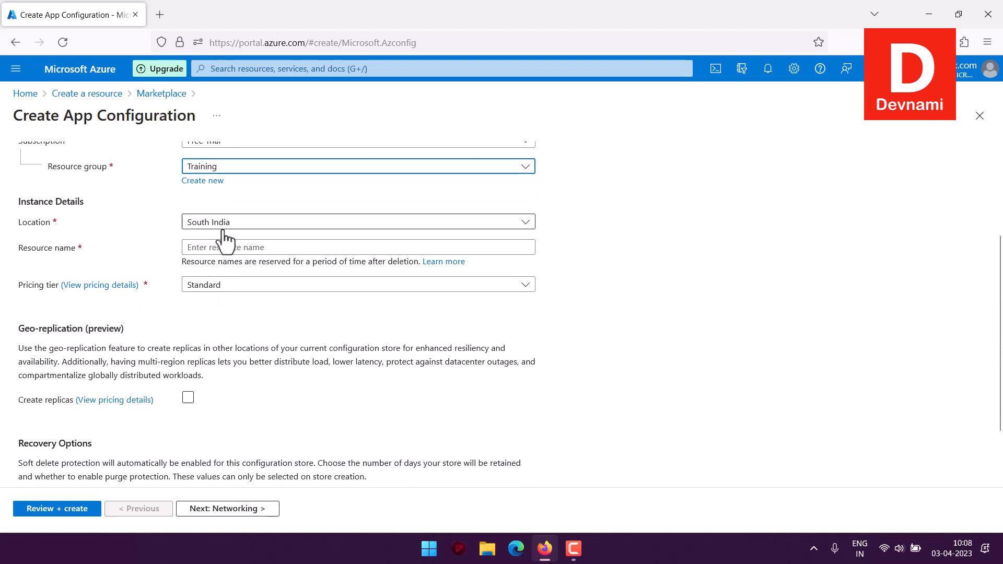
{"action": "left_click", "coordinate": [206, 247]}
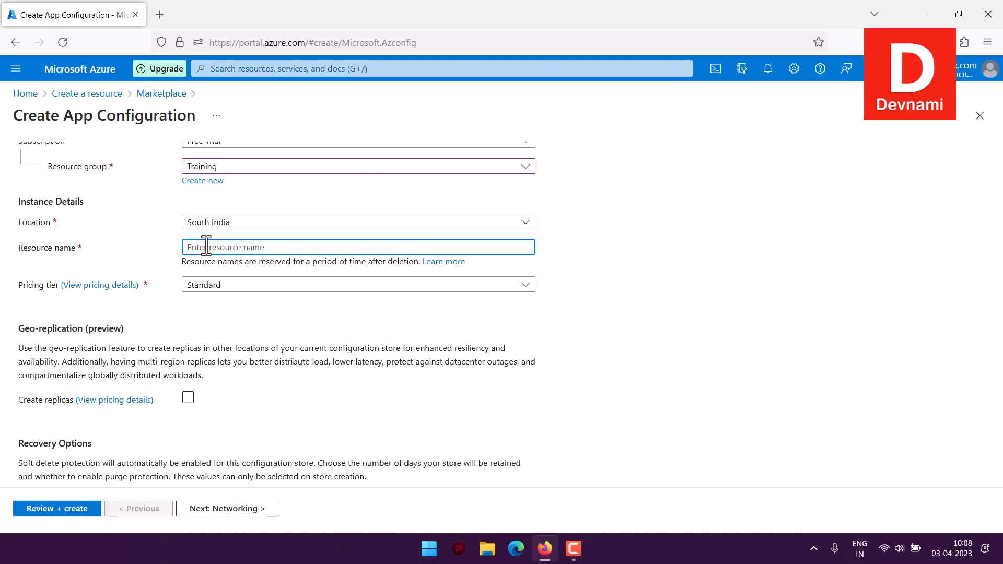
{"action": "type", "text": "appconfdev"}
{"action": "left_click", "coordinate": [209, 287]}
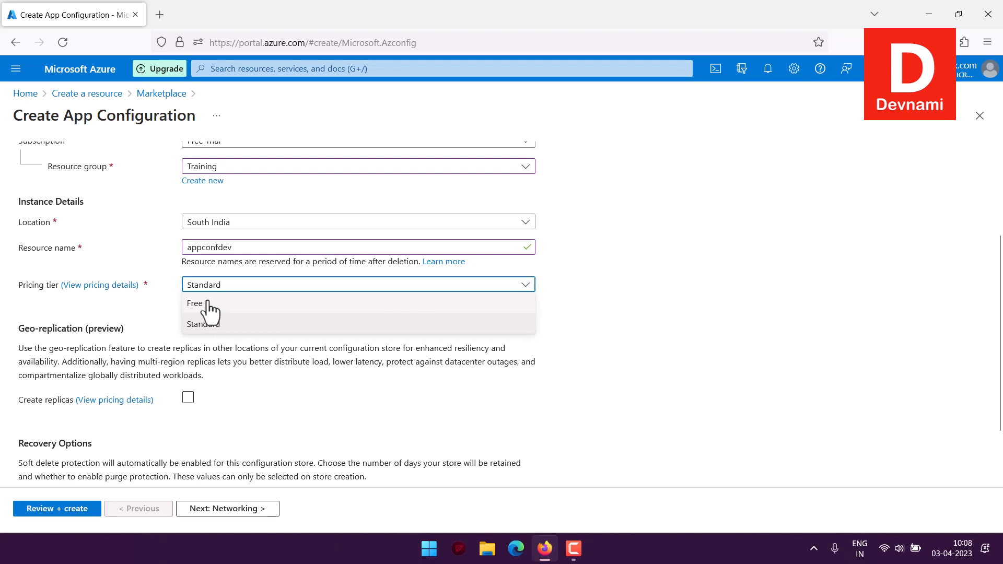
{"action": "left_click", "coordinate": [239, 302]}
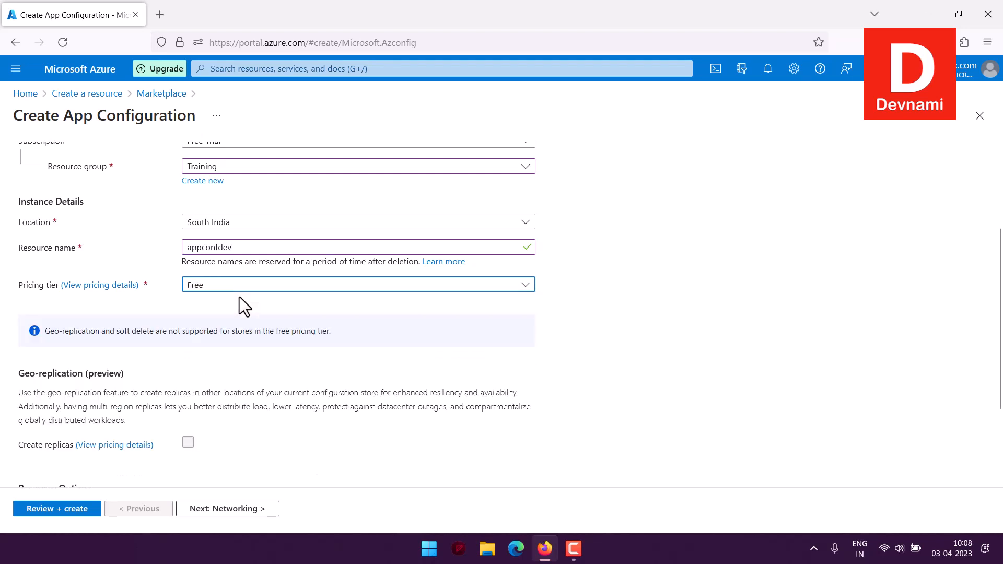
{"action": "left_click_drag", "start_coordinate": [65, 332], "coordinate": [276, 333]}
{"action": "left_click_drag", "start_coordinate": [346, 332], "coordinate": [329, 331]}
{"action": "left_click_drag", "start_coordinate": [121, 327], "coordinate": [291, 329]}
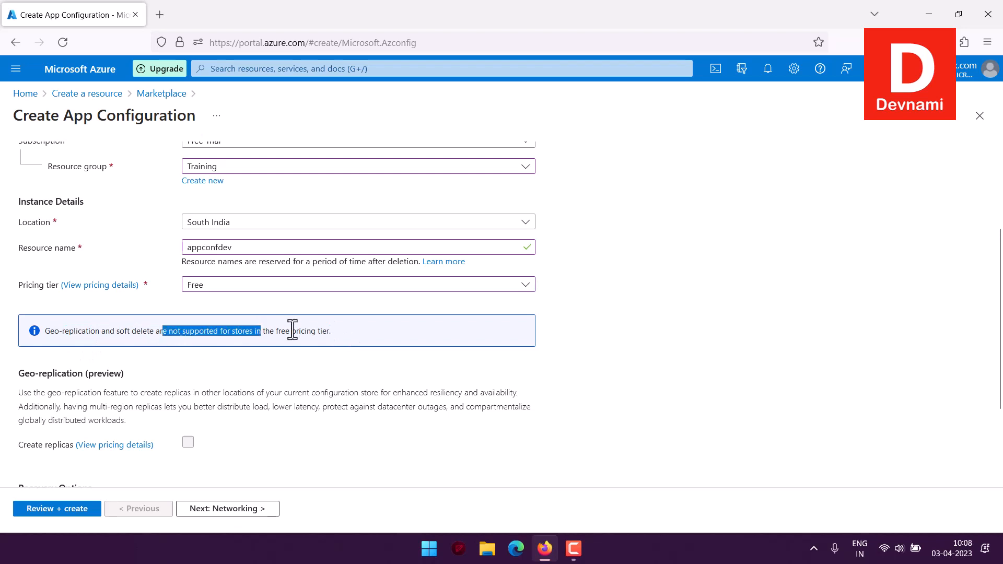
{"action": "left_click_drag", "start_coordinate": [132, 331], "coordinate": [383, 334]}
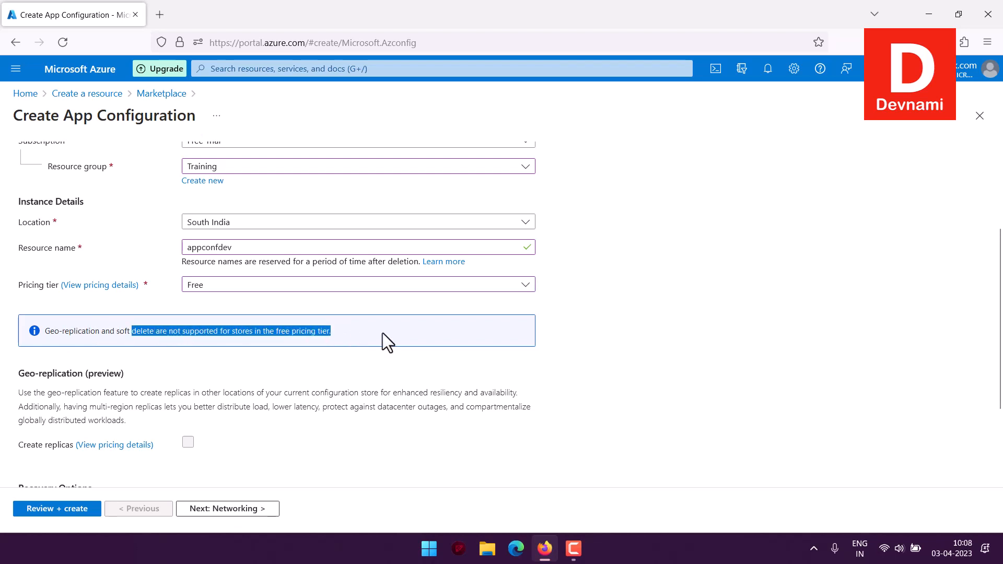
{"action": "left_click", "coordinate": [382, 332]}
Step: Proceed to the networking settings and set the public access option to Enabled
{"action": "scroll", "coordinate": [382, 331], "scroll_direction": "down", "scroll_amount": 3}
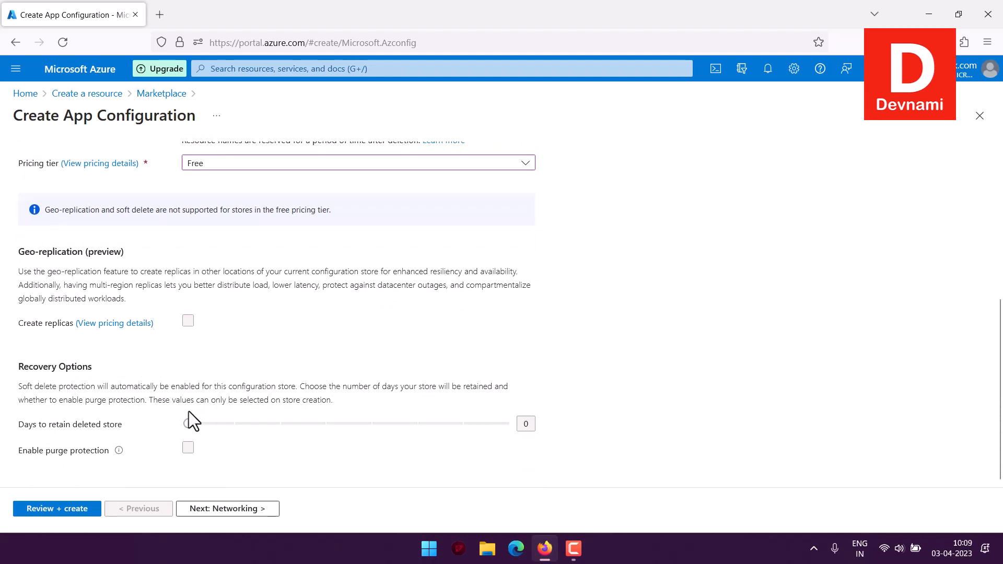
{"action": "left_click", "coordinate": [258, 510]}
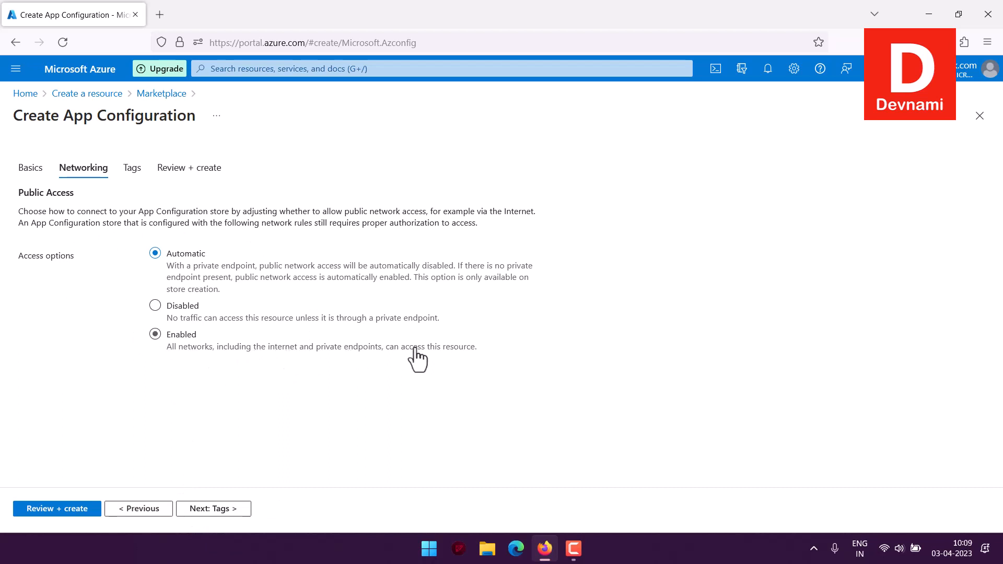
{"action": "left_click", "coordinate": [463, 351]}
Step: Leave the tags empty, review the configuration summary and create the App Configuration store
{"action": "left_click", "coordinate": [223, 509]}
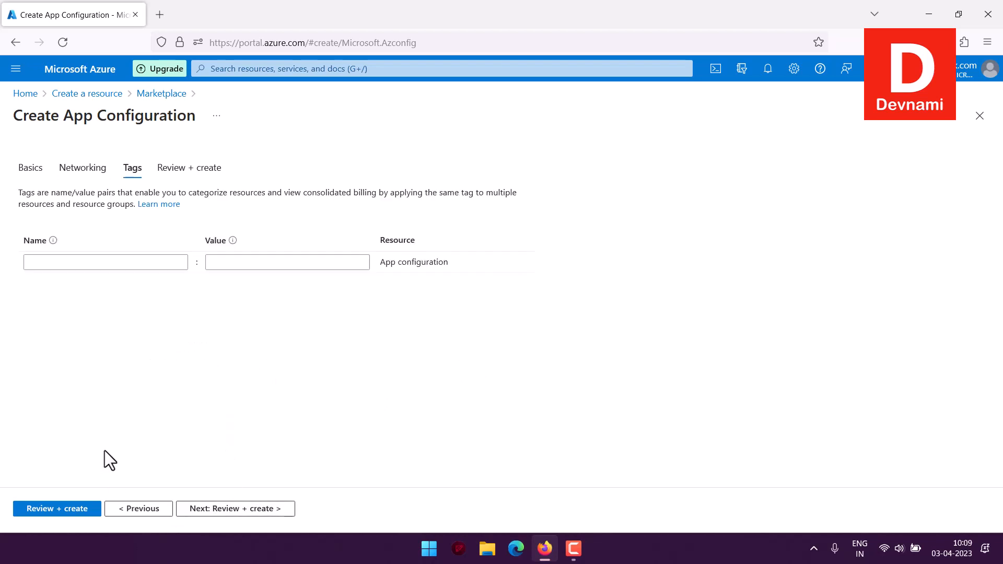
{"action": "left_click", "coordinate": [40, 262]}
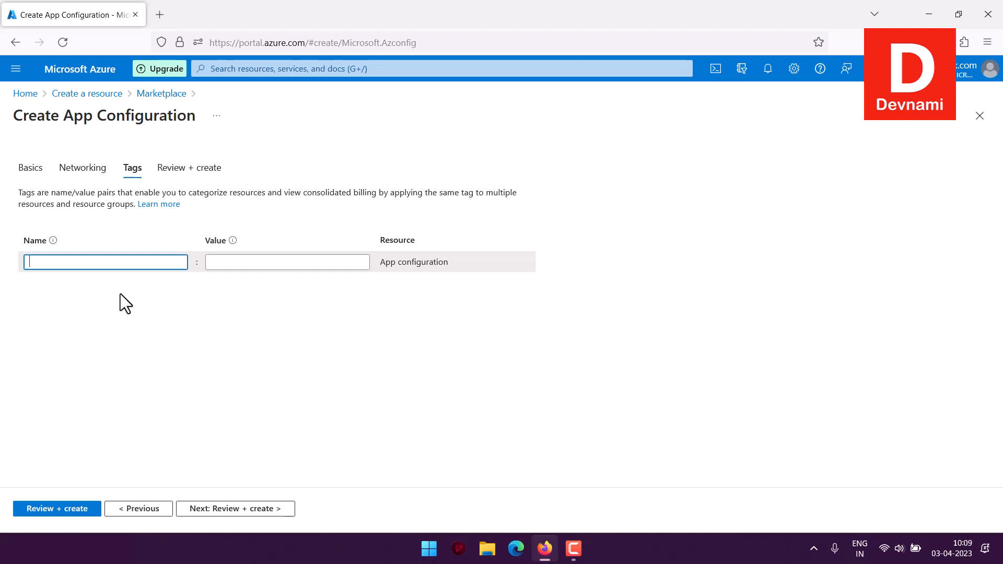
{"action": "left_click", "coordinate": [230, 509]}
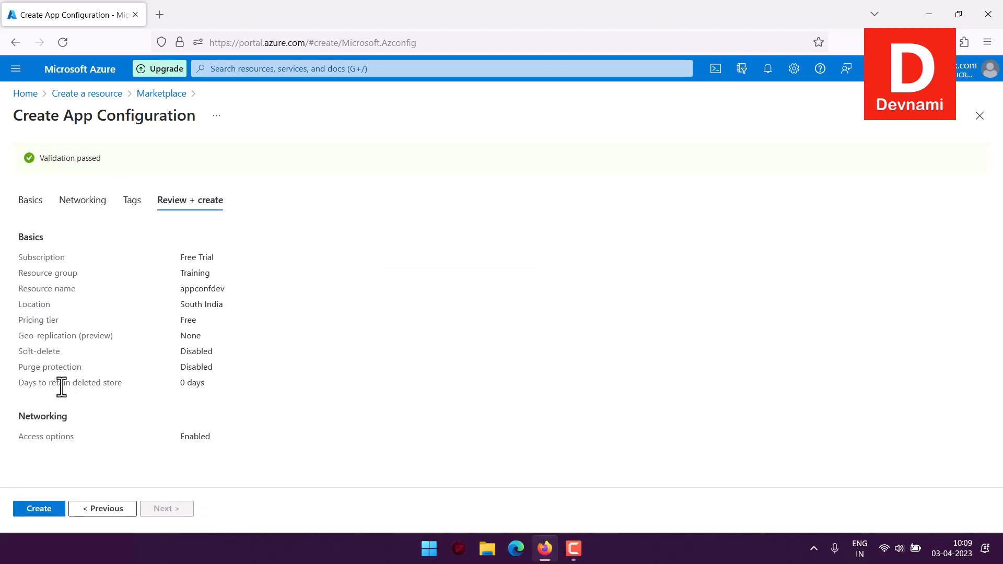
{"action": "left_click_drag", "start_coordinate": [40, 158], "coordinate": [120, 159]}
{"action": "left_click_drag", "start_coordinate": [42, 276], "coordinate": [213, 390]}
{"action": "left_click", "coordinate": [222, 425]}
{"action": "left_click", "coordinate": [53, 507]}
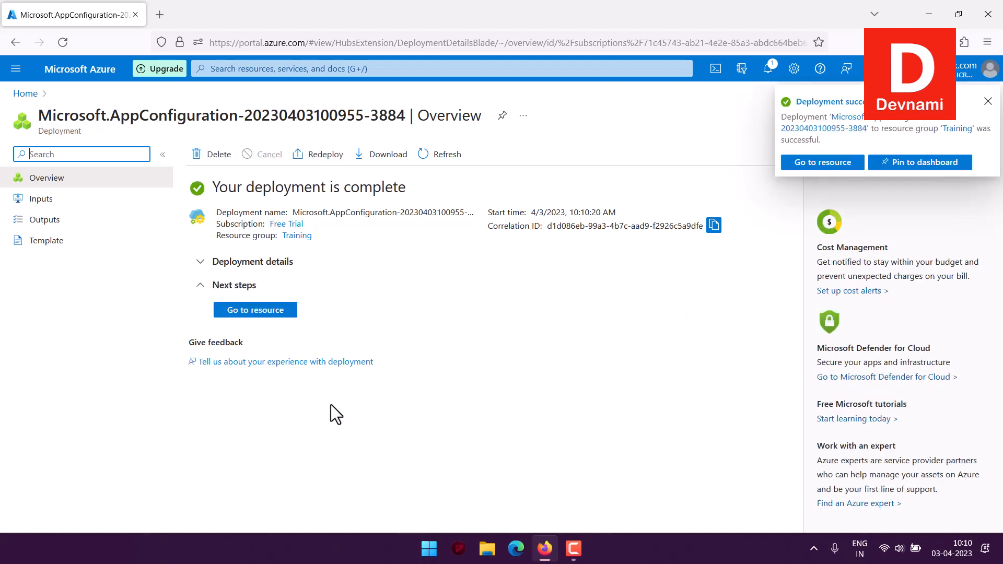
Step: Open the deployed App Configuration resource and look over its essentials, usage metrics and available settings
{"action": "left_click", "coordinate": [237, 310]}
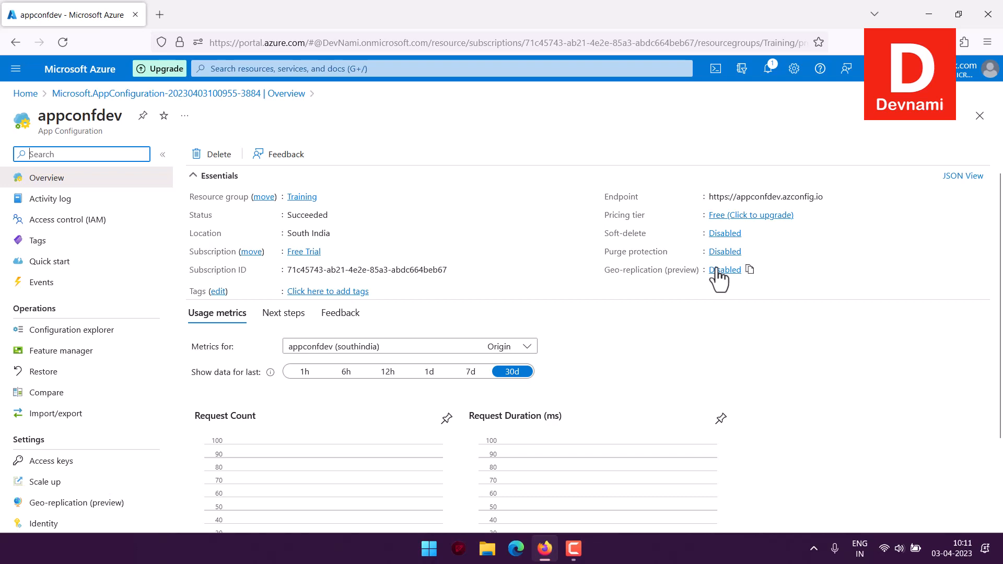
{"action": "scroll", "coordinate": [718, 280], "scroll_direction": "down", "scroll_amount": 2}
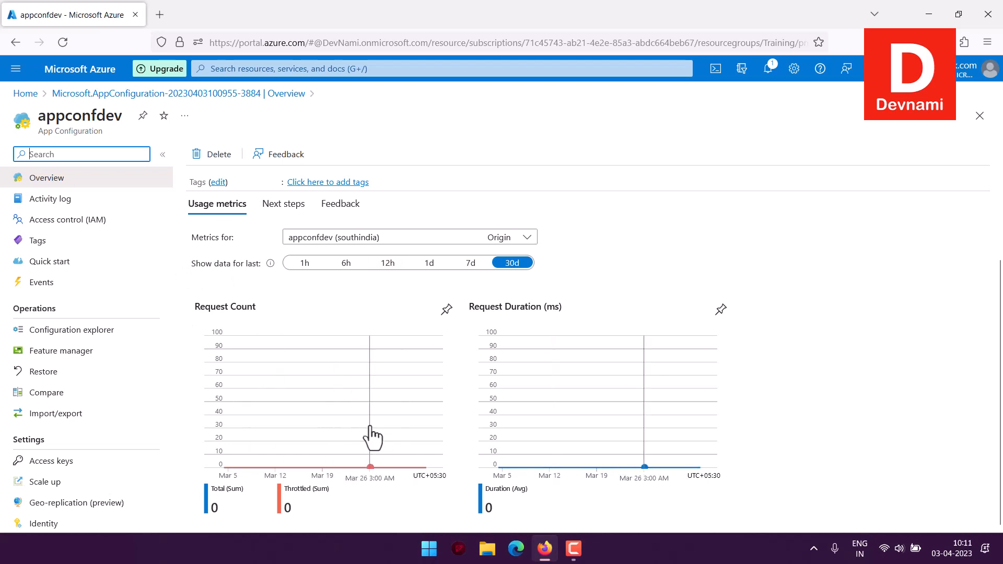
{"action": "scroll", "coordinate": [126, 299], "scroll_direction": "down", "scroll_amount": 5}
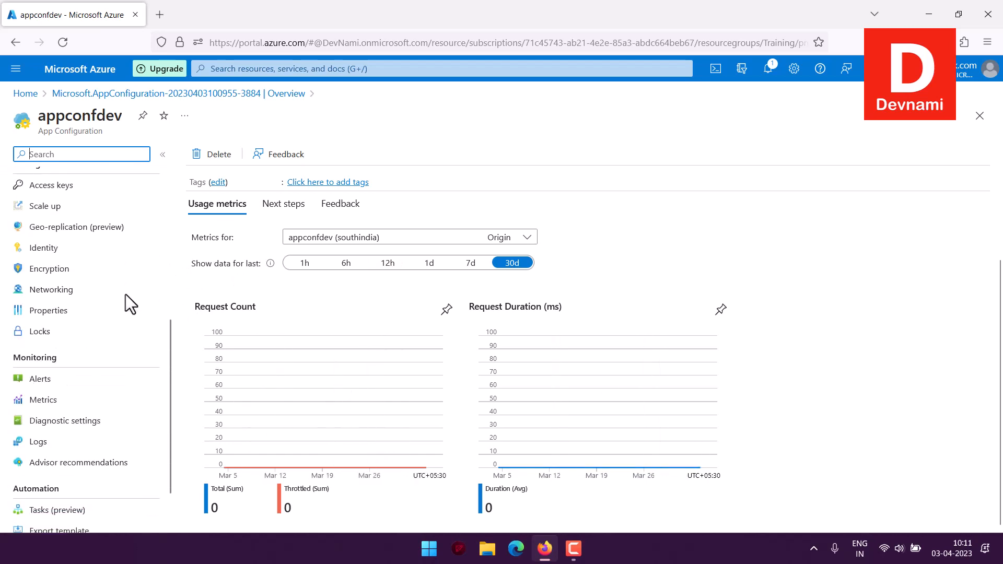
{"action": "scroll", "coordinate": [125, 297], "scroll_direction": "up", "scroll_amount": 5}
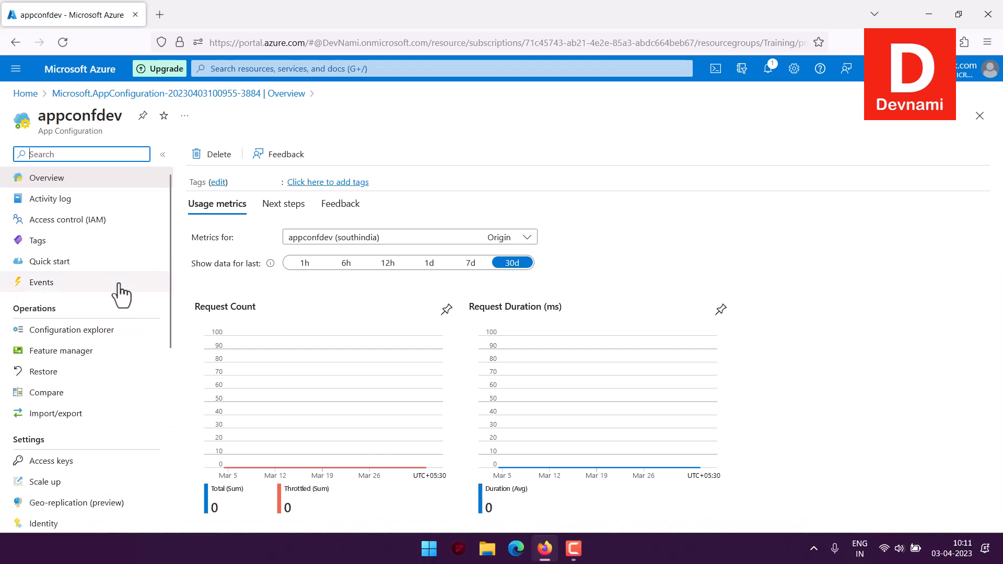
{"action": "scroll", "coordinate": [243, 277], "scroll_direction": "up", "scroll_amount": 1}
{"action": "scroll", "coordinate": [239, 270], "scroll_direction": "up", "scroll_amount": 2}
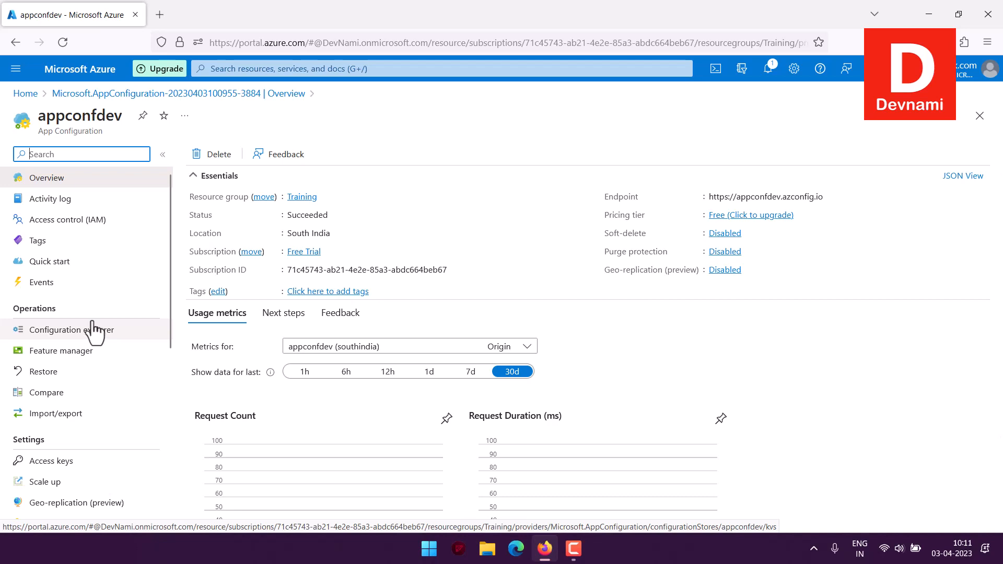
Step: In the configuration explorer, start a new key-value with the key TestApp:Settings:TextAlign
{"action": "left_click", "coordinate": [52, 333]}
{"action": "left_click", "coordinate": [8, 332]}
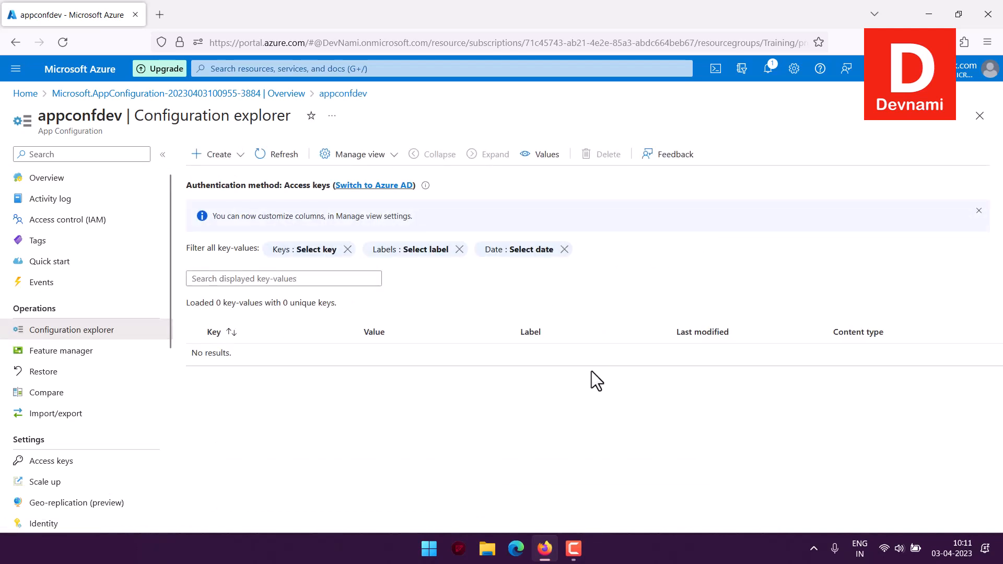
{"action": "left_click", "coordinate": [218, 154]}
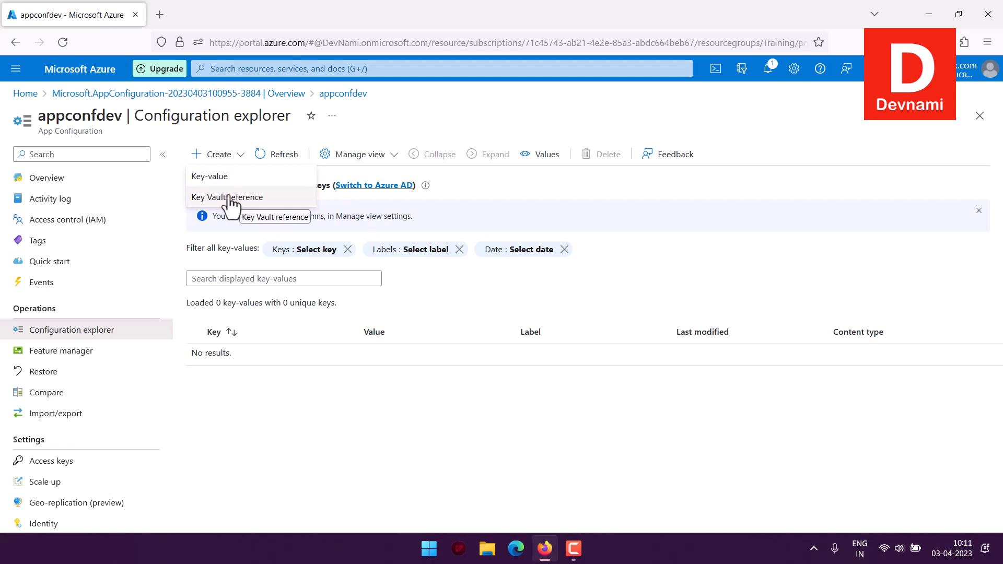
{"action": "left_click", "coordinate": [241, 176]}
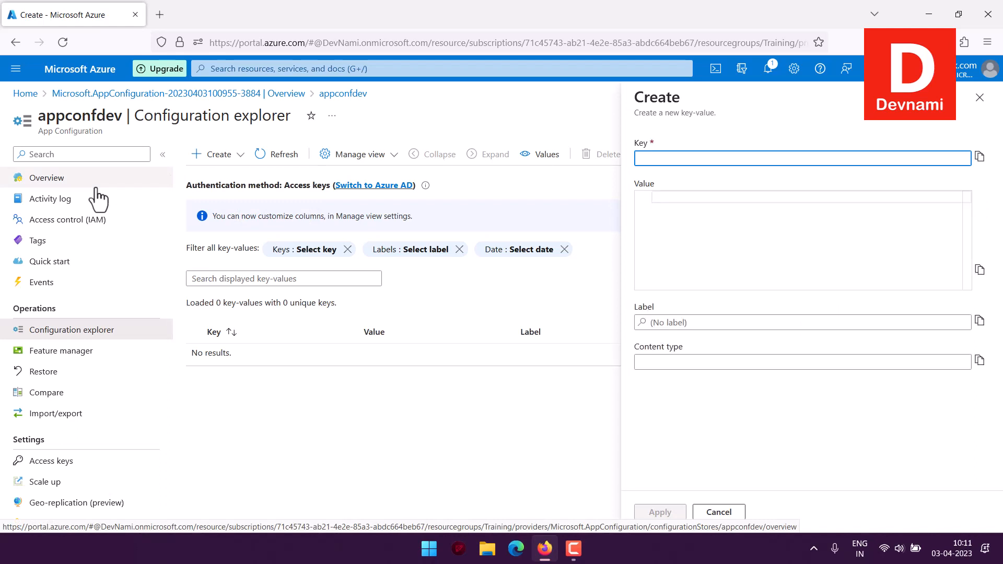
{"action": "type", "text": "appconf"}
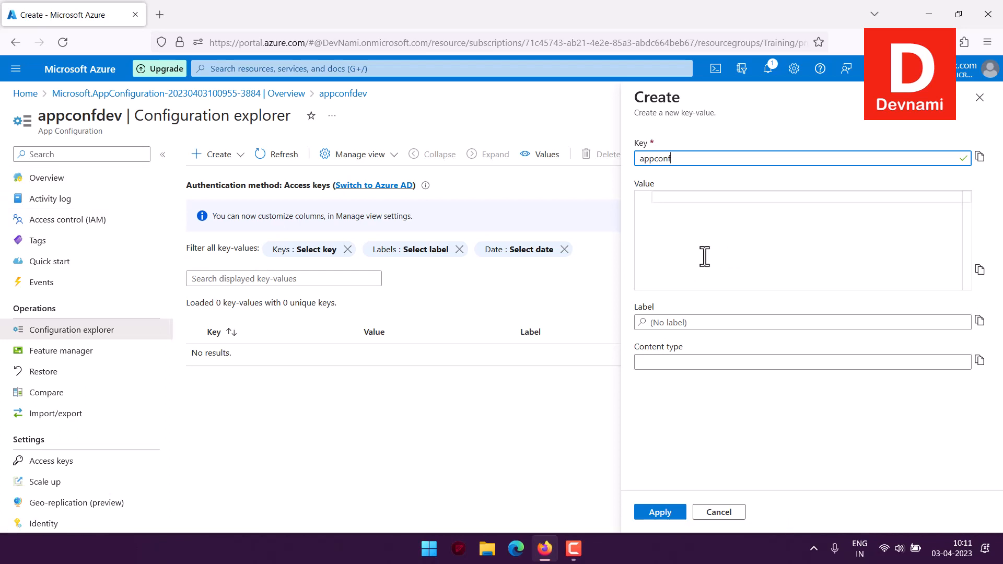
{"action": "left_click_drag", "start_coordinate": [690, 157], "coordinate": [607, 155]}
{"action": "type", "text": "TestApp:Settings:TextAlign"}
Step: Give the new TextAlign key the value center and apply it
{"action": "left_click", "coordinate": [724, 199]}
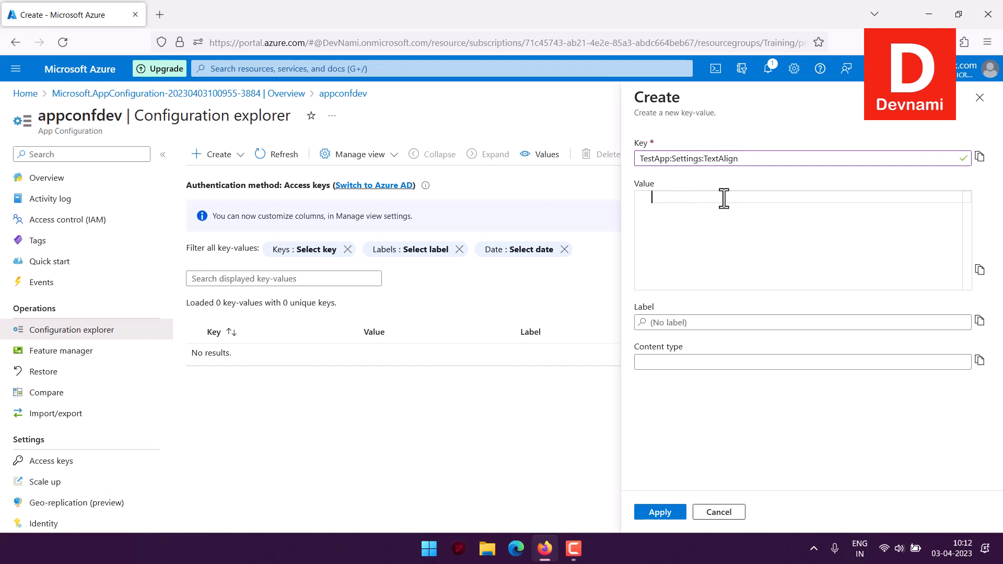
{"action": "type", "text": "center"}
{"action": "left_click", "coordinate": [653, 511]}
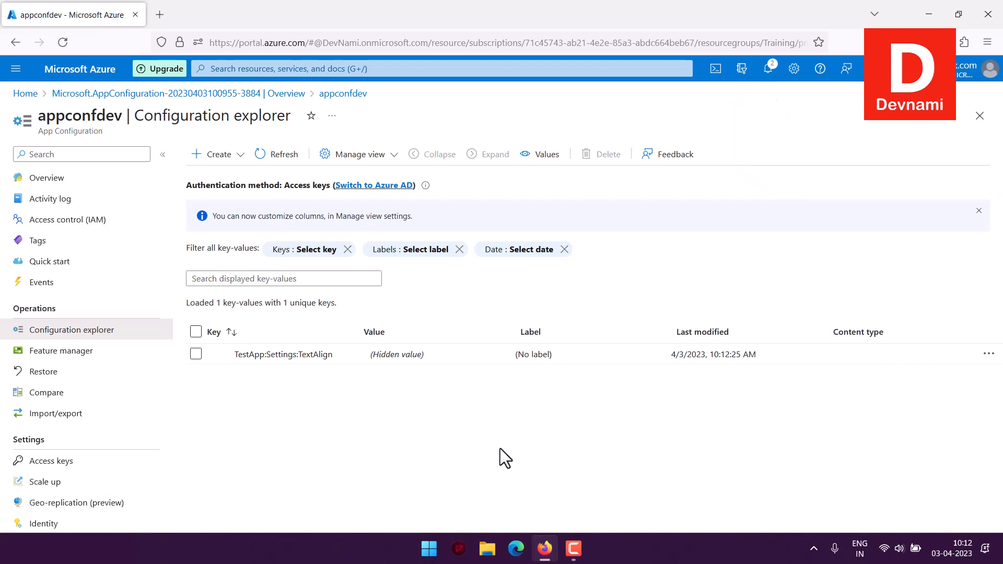
Step: In the feature manager, start a new feature flag, enable it and name it featureA
{"action": "left_click", "coordinate": [50, 353]}
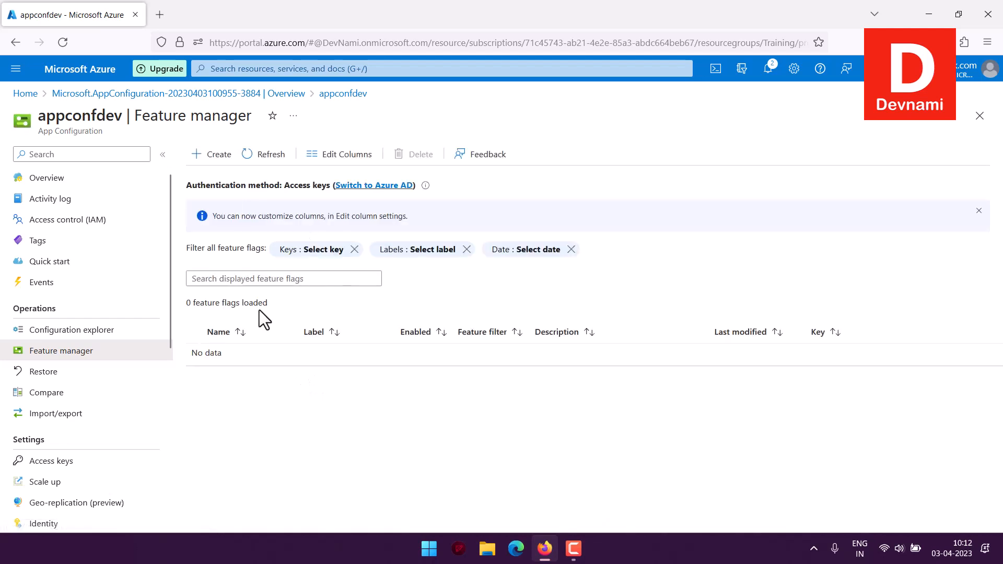
{"action": "left_click", "coordinate": [213, 156]}
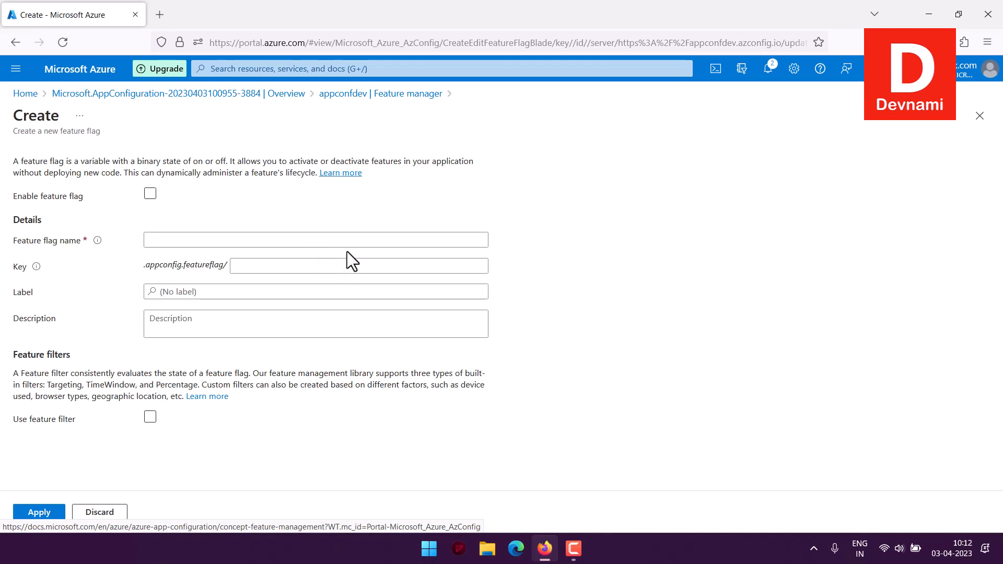
{"action": "left_click", "coordinate": [150, 194]}
{"action": "left_click", "coordinate": [178, 239]}
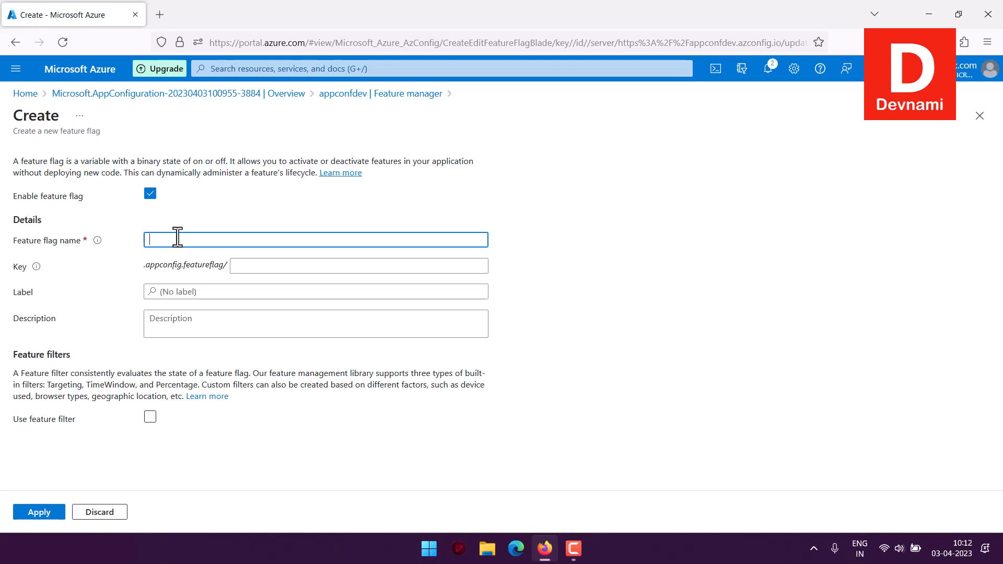
{"action": "type", "text": "featureA"}
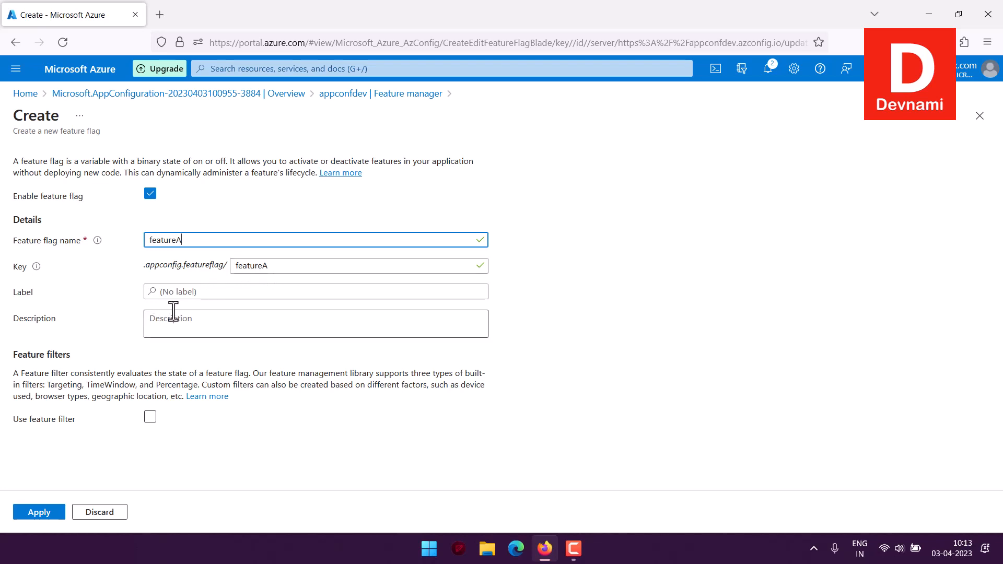
Step: Leave the label and description empty, apply the featureA flag and check its key in the flag list
{"action": "left_click", "coordinate": [205, 293]}
{"action": "left_click", "coordinate": [192, 325]}
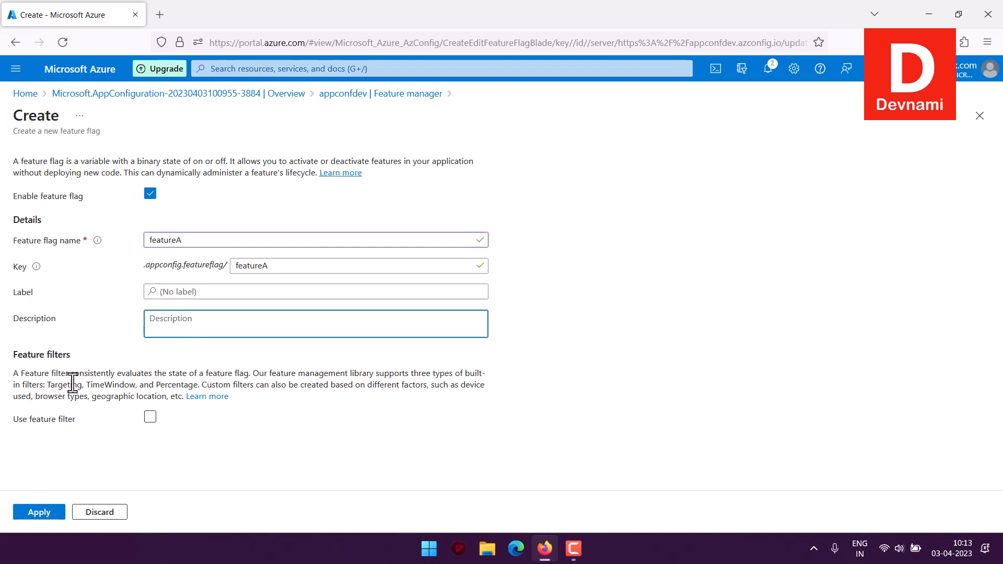
{"action": "left_click", "coordinate": [30, 513]}
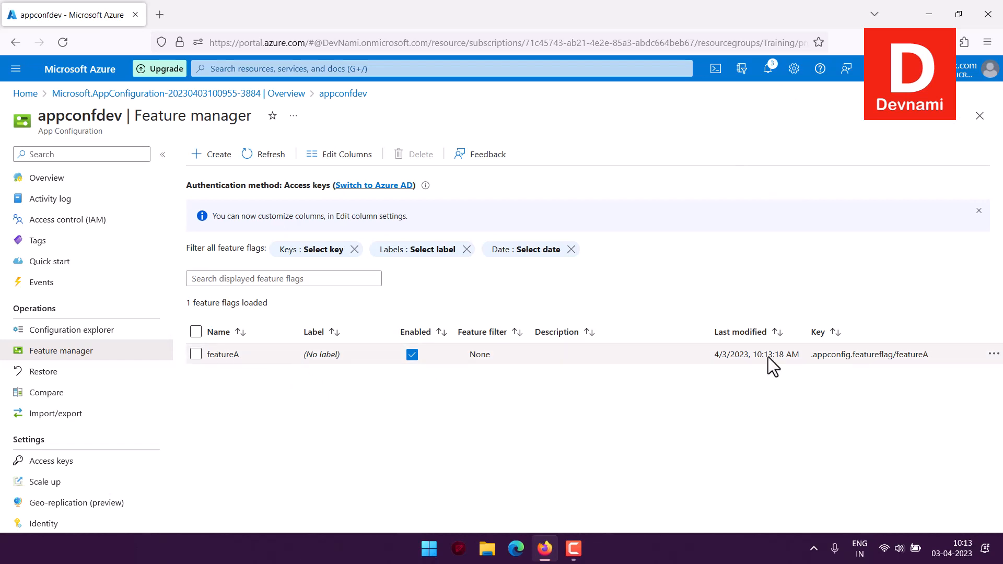
{"action": "left_click_drag", "start_coordinate": [813, 355], "coordinate": [933, 356]}
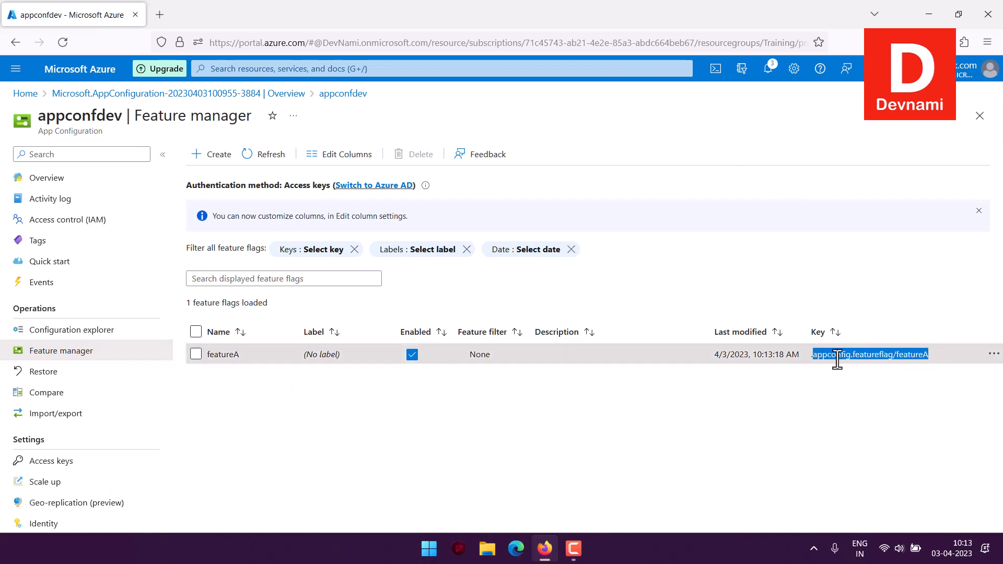
{"action": "left_click", "coordinate": [918, 360]}
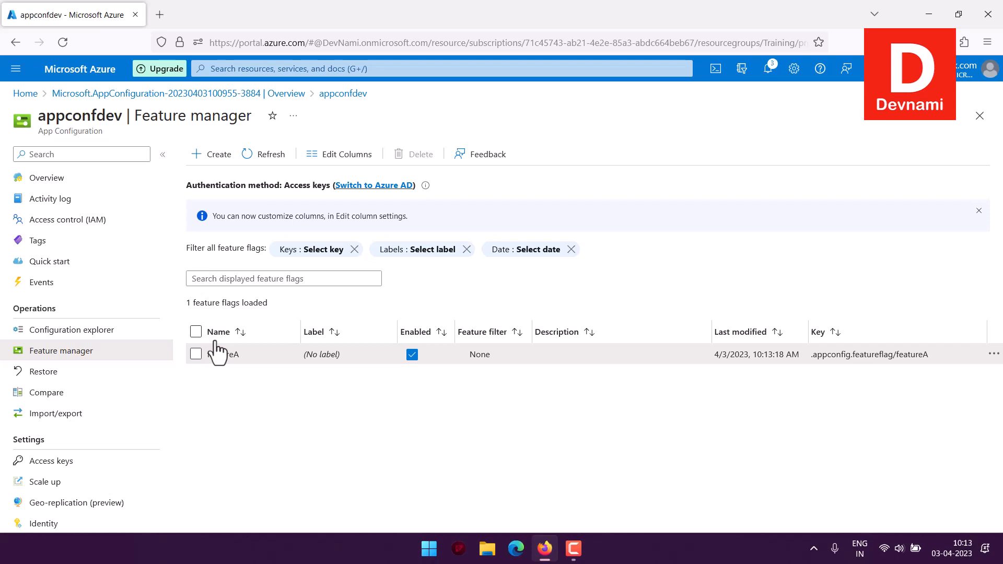
Step: Open the store's import settings, choose App Configuration as the source service and view the resources available in the Training group
{"action": "left_click", "coordinate": [67, 181]}
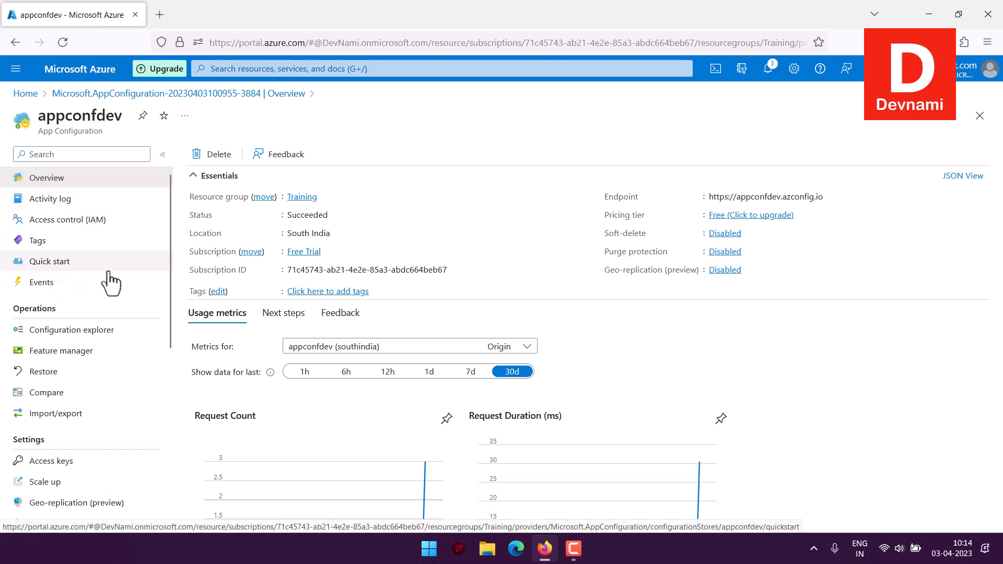
{"action": "scroll", "coordinate": [111, 283], "scroll_direction": "down", "scroll_amount": 3}
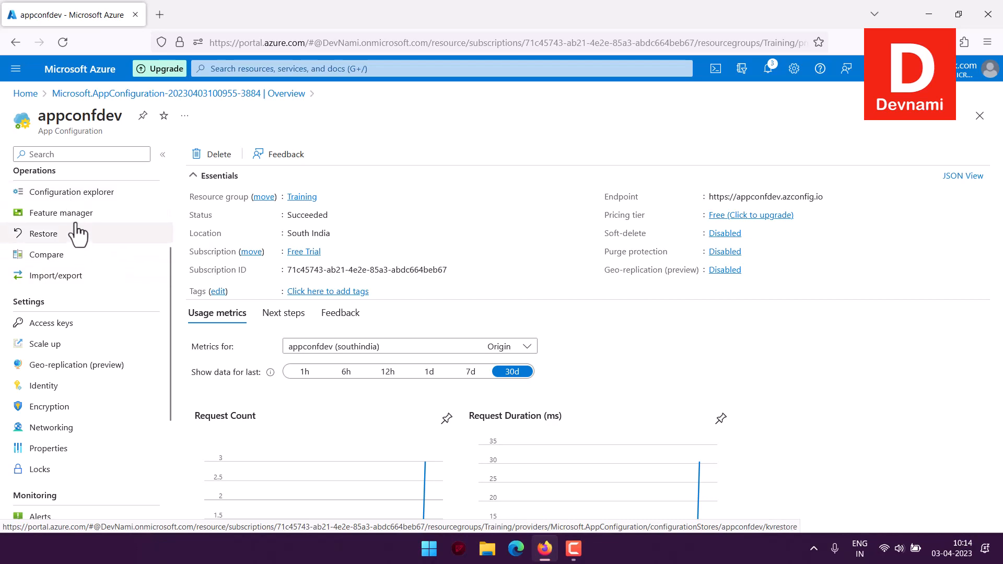
{"action": "left_click", "coordinate": [78, 277]}
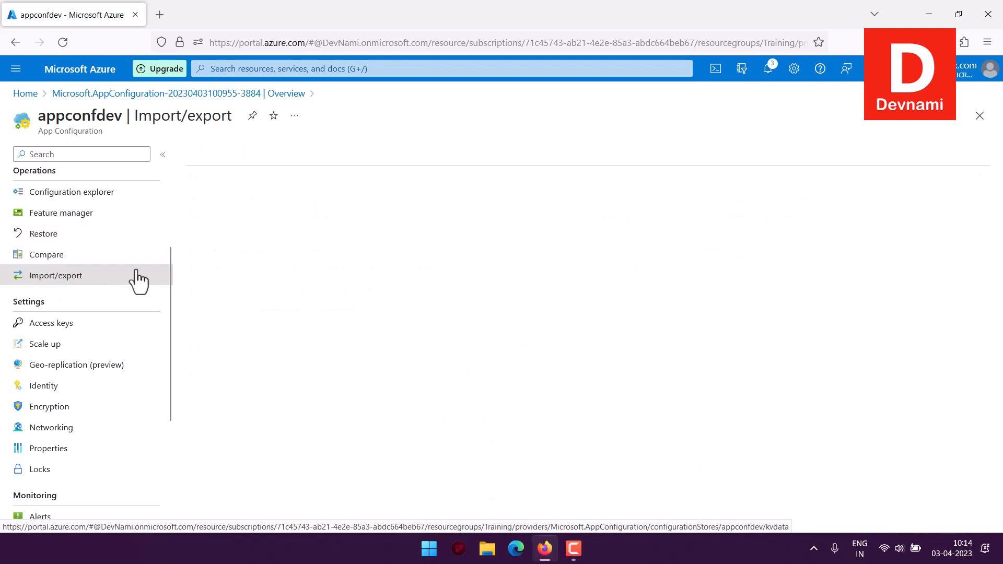
{"action": "left_click", "coordinate": [236, 252]}
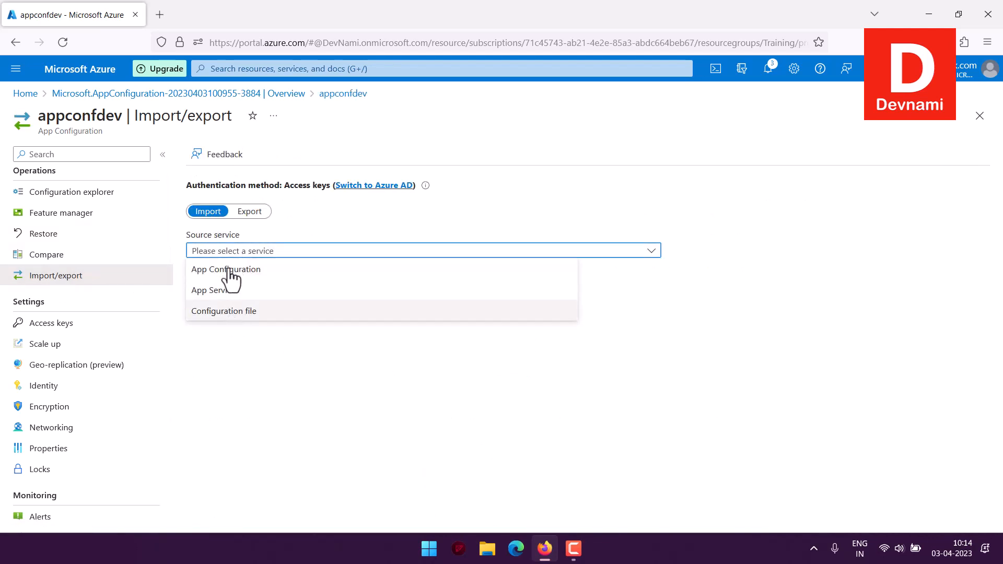
{"action": "left_click", "coordinate": [225, 271]}
{"action": "left_click", "coordinate": [250, 277]}
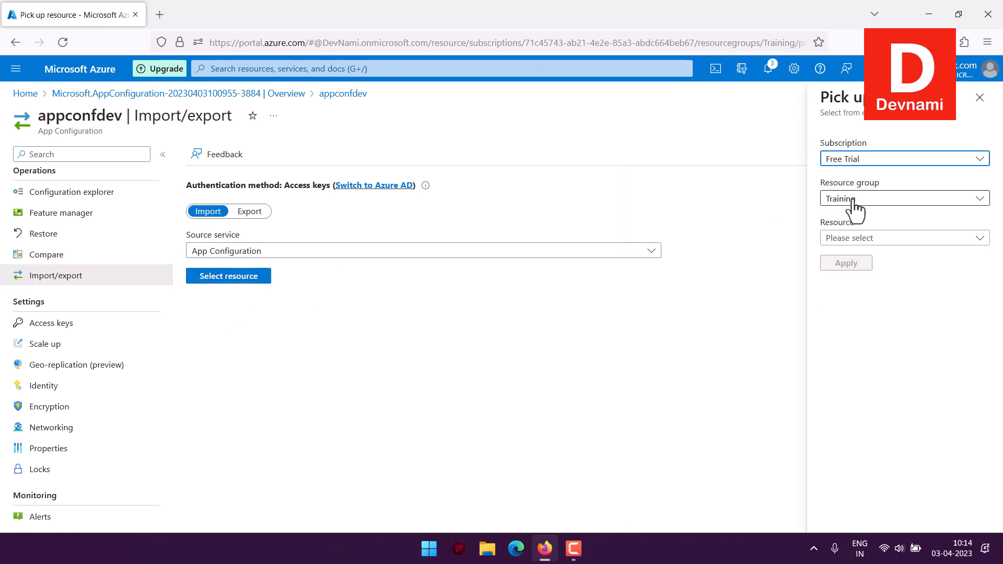
{"action": "left_click", "coordinate": [861, 238]}
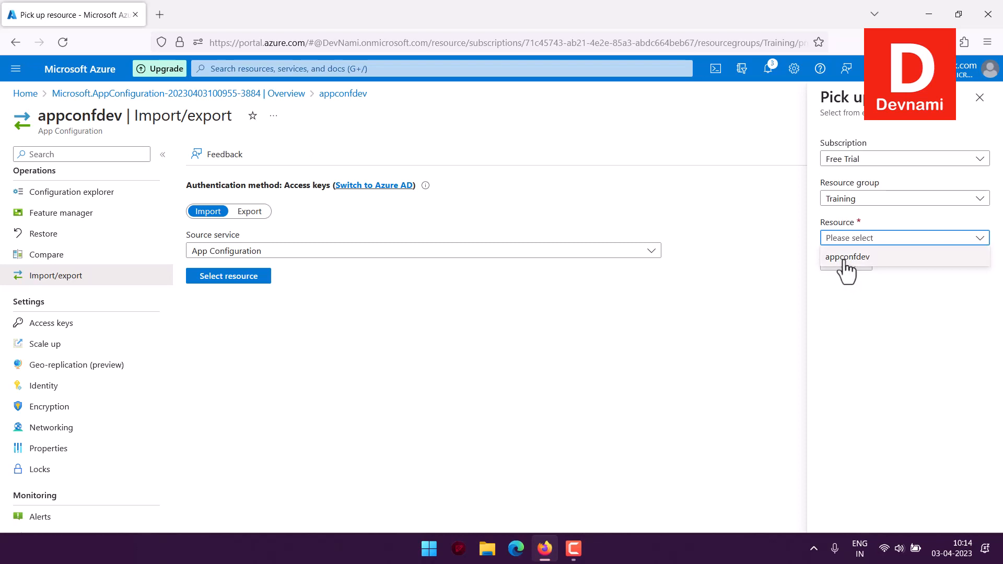
Step: Look at the export settings and the resources available as an App Configuration target, and return to import
{"action": "left_click", "coordinate": [256, 212]}
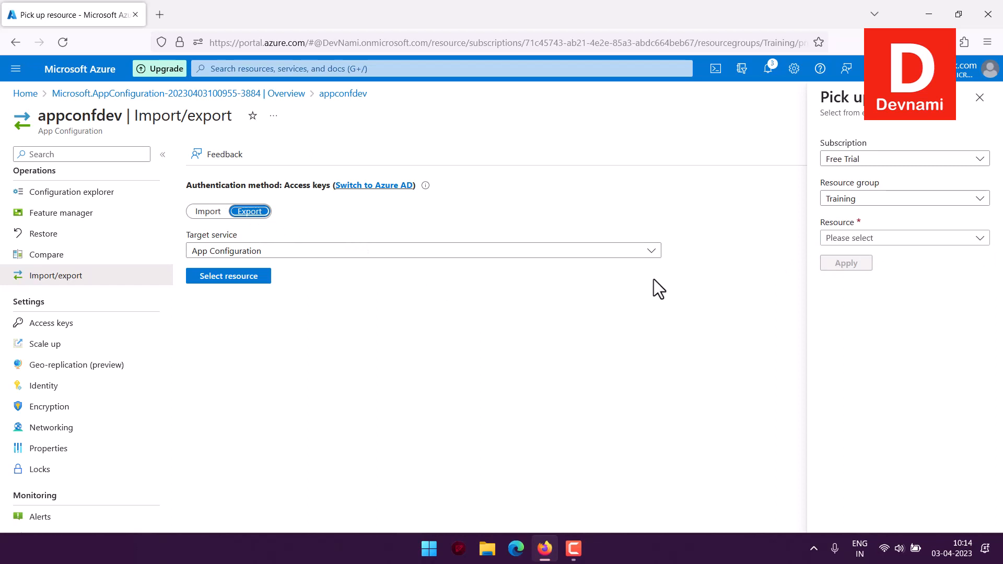
{"action": "left_click", "coordinate": [849, 238]}
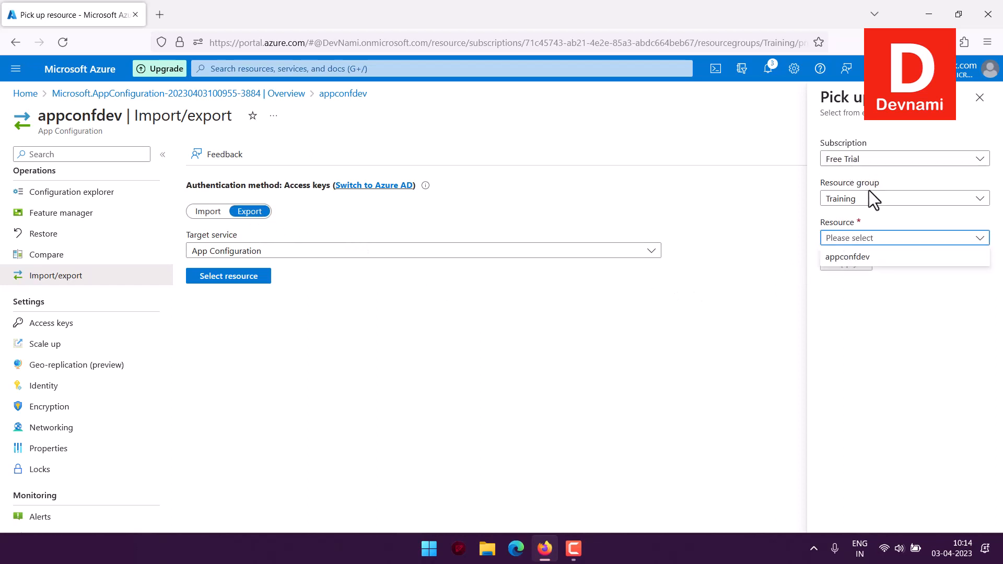
{"action": "left_click", "coordinate": [871, 334]}
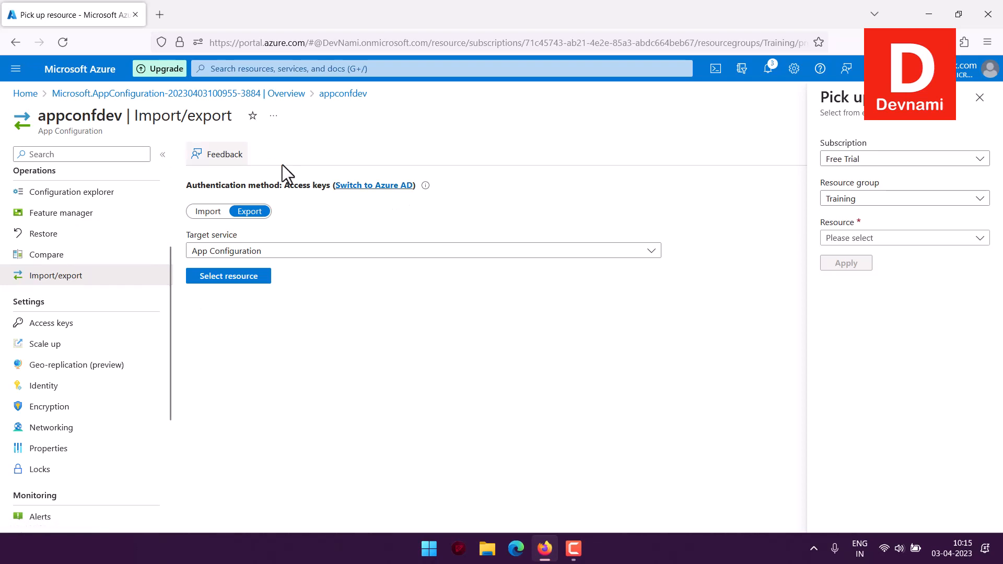
{"action": "left_click", "coordinate": [216, 212]}
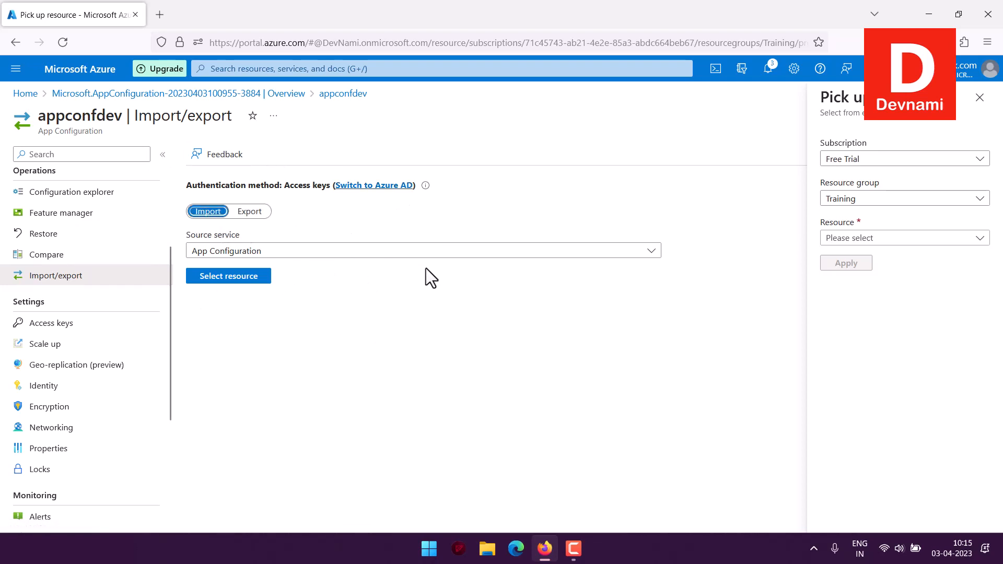
Step: View the store comparison page, and examine the primary and secondary read-write access keys
{"action": "left_click", "coordinate": [61, 256]}
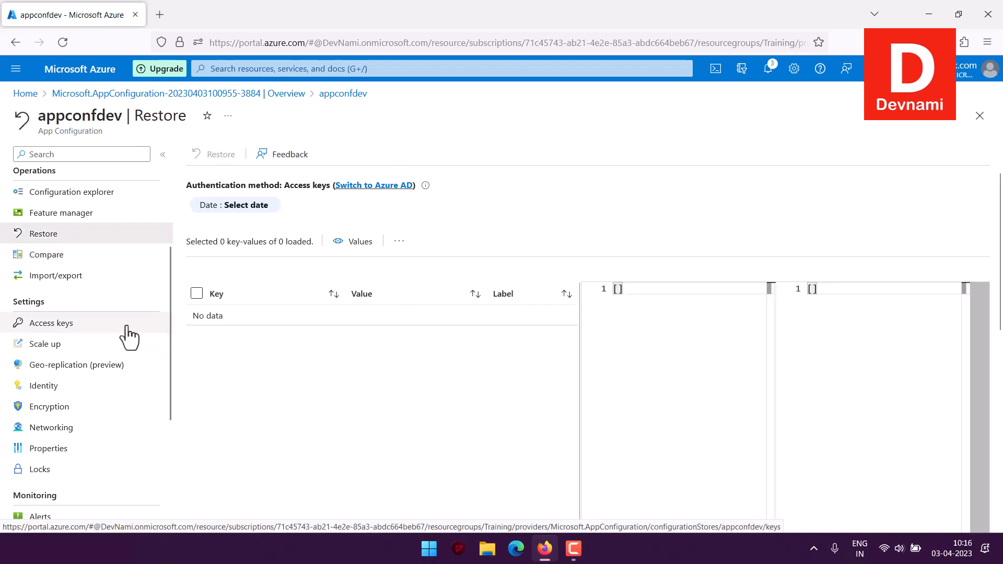
{"action": "left_click", "coordinate": [127, 335]}
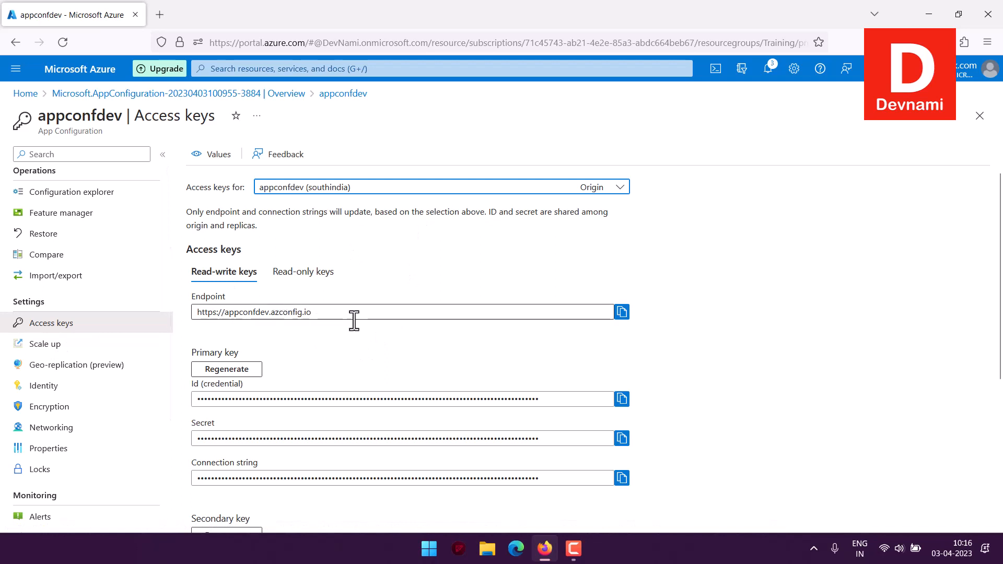
{"action": "scroll", "coordinate": [359, 319], "scroll_direction": "down", "scroll_amount": 2}
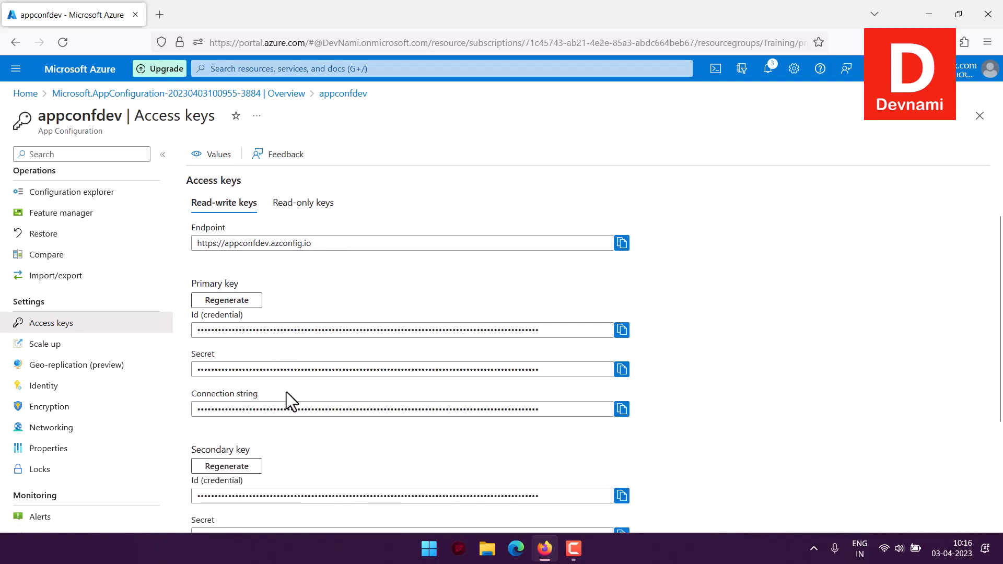
{"action": "scroll", "coordinate": [474, 397], "scroll_direction": "down", "scroll_amount": 3}
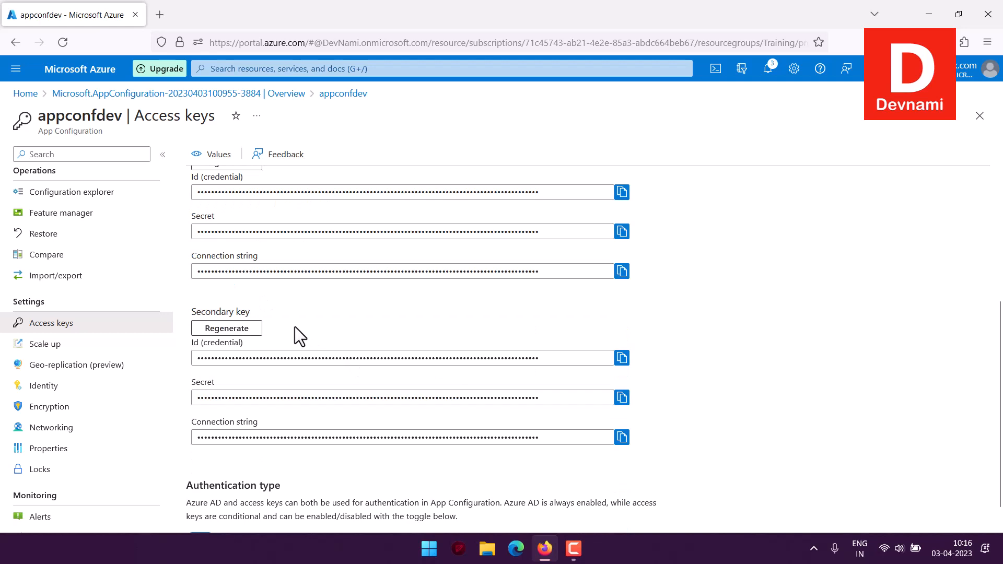
{"action": "scroll", "coordinate": [375, 426], "scroll_direction": "down", "scroll_amount": 1}
{"action": "scroll", "coordinate": [377, 425], "scroll_direction": "up", "scroll_amount": 3}
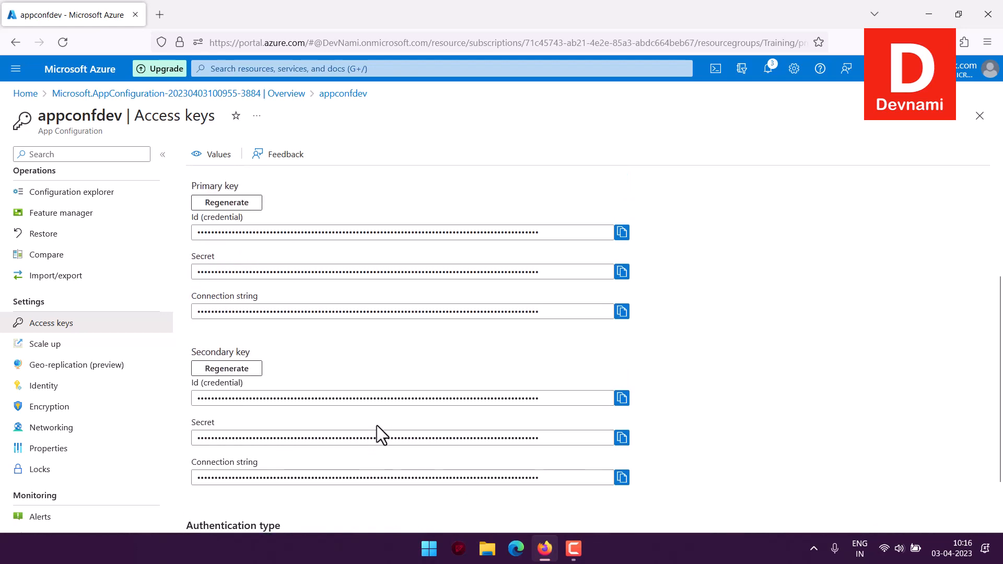
Step: Open the scale-up settings and compare the quotas, features and pricing of the Free and Standard tiers
{"action": "left_click", "coordinate": [61, 345]}
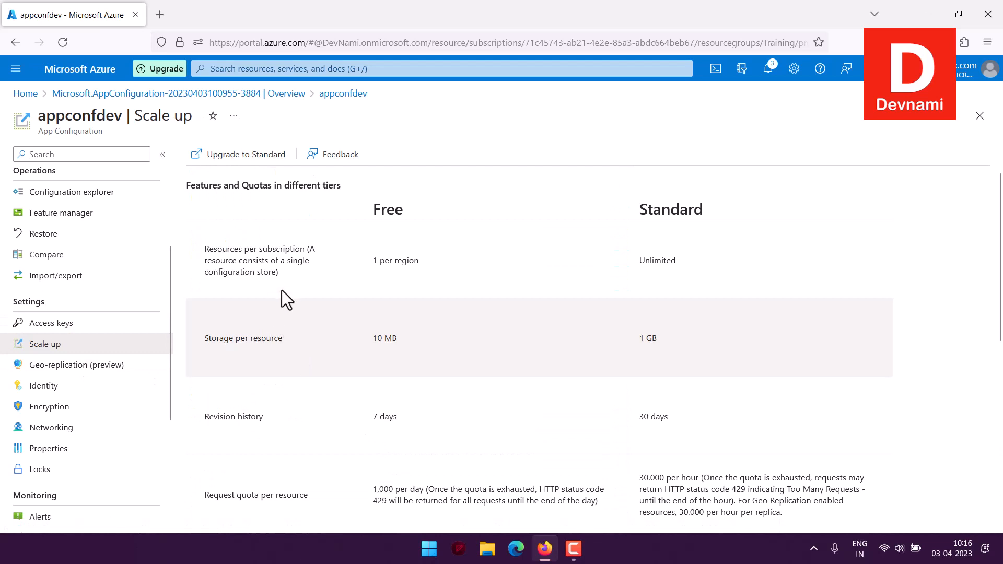
{"action": "left_click_drag", "start_coordinate": [372, 260], "coordinate": [447, 265]}
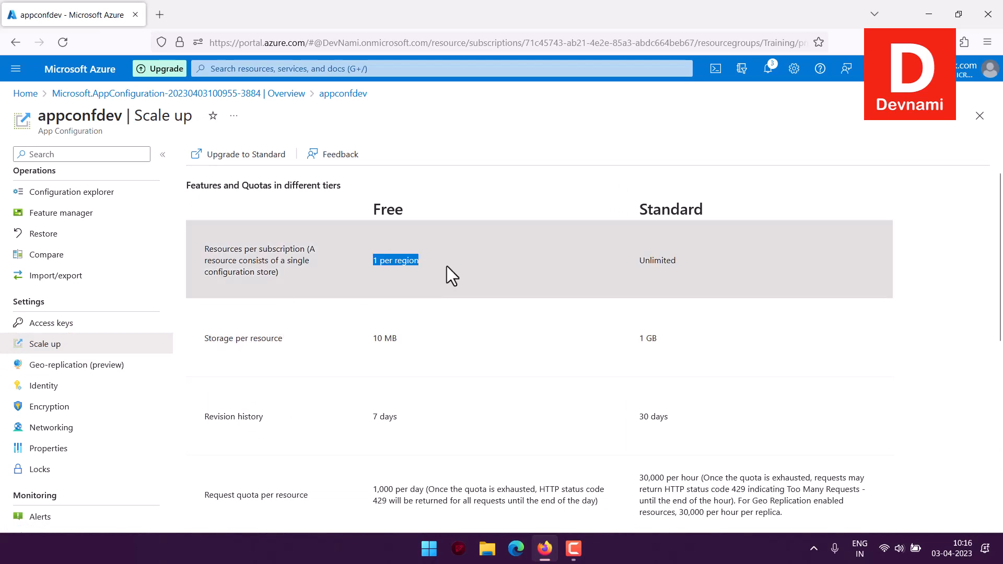
{"action": "left_click", "coordinate": [437, 344]}
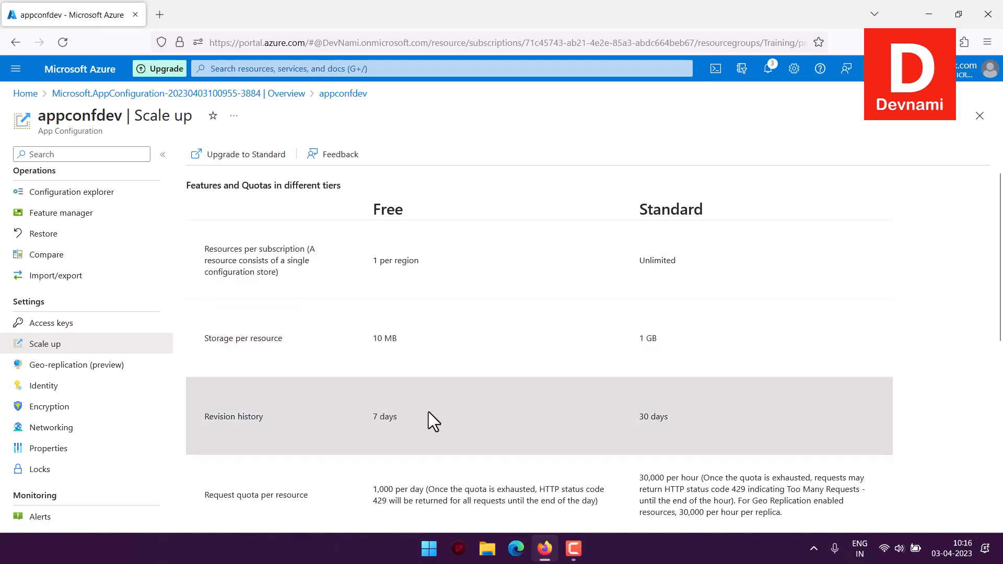
{"action": "scroll", "coordinate": [428, 406], "scroll_direction": "down", "scroll_amount": 7}
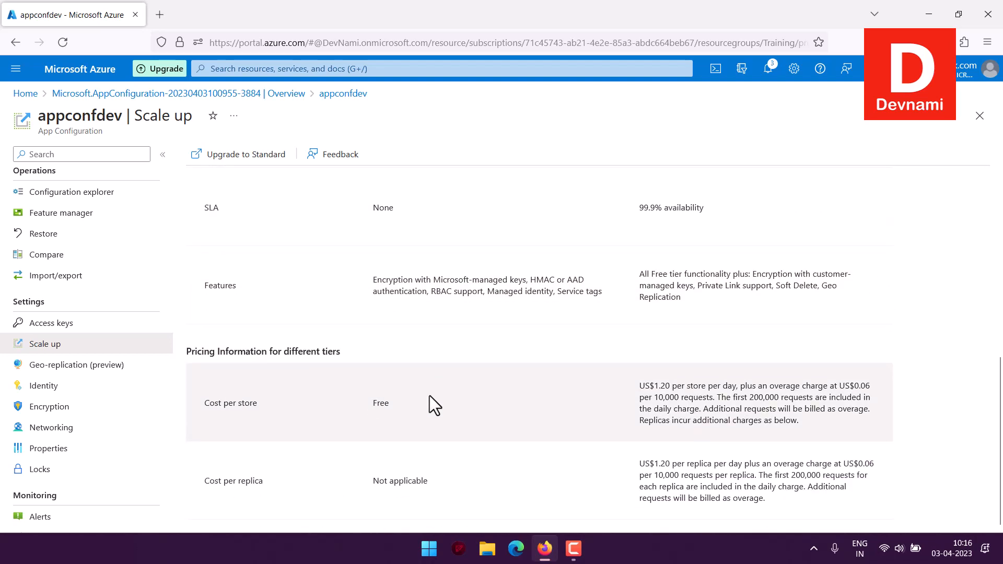
{"action": "scroll", "coordinate": [429, 396], "scroll_direction": "up", "scroll_amount": 7}
{"action": "left_click_drag", "start_coordinate": [707, 226], "coordinate": [704, 385]}
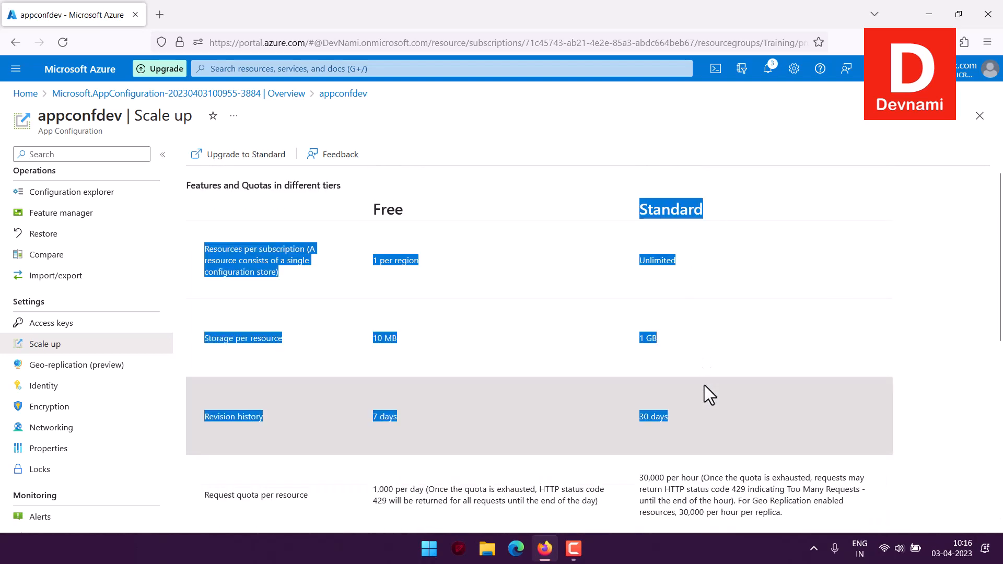
{"action": "left_click", "coordinate": [704, 386]}
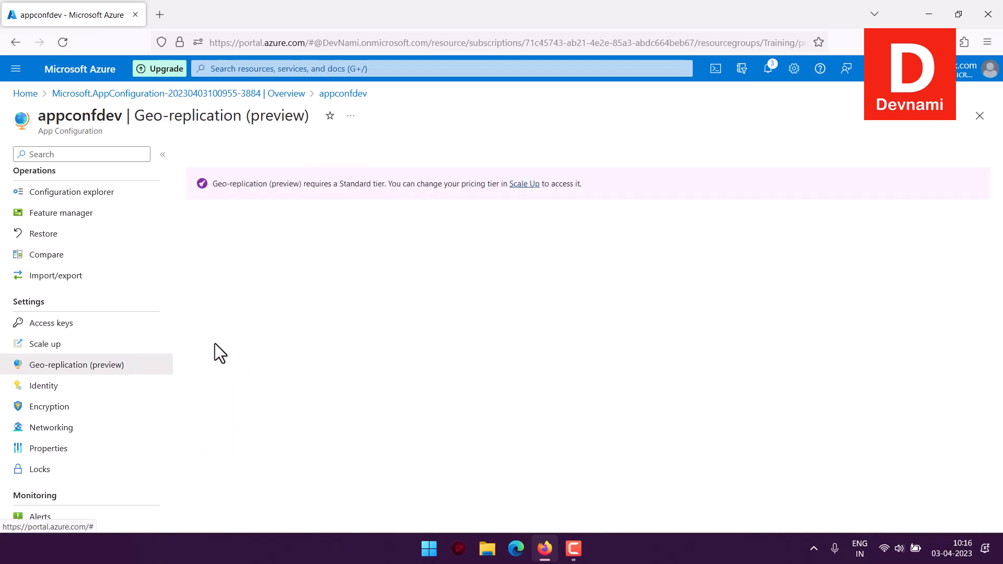
Step: Review the identity, encryption and geo-replication settings, along with the public and private network access options
{"action": "left_click", "coordinate": [111, 387]}
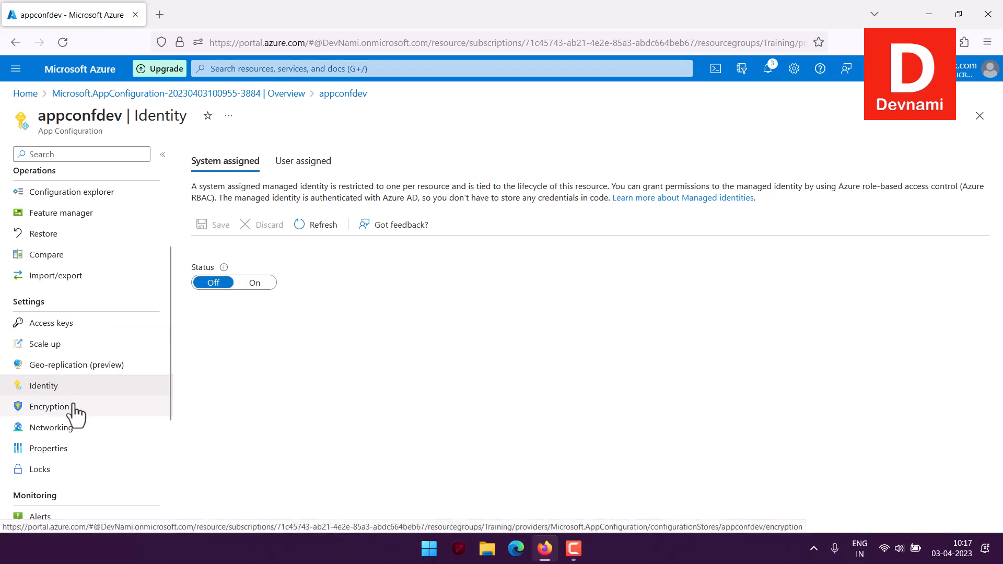
{"action": "left_click", "coordinate": [167, 410]}
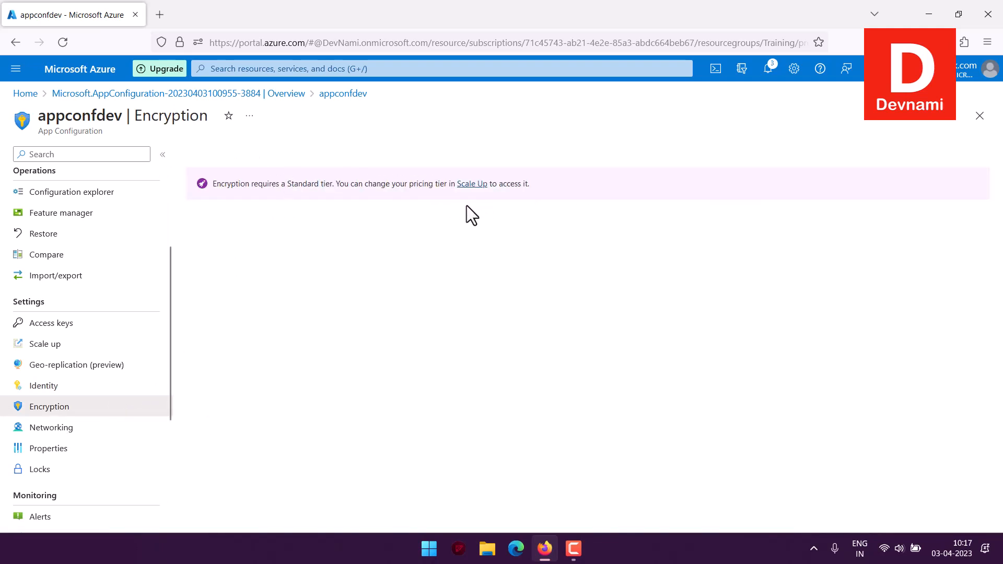
{"action": "left_click", "coordinate": [42, 387]}
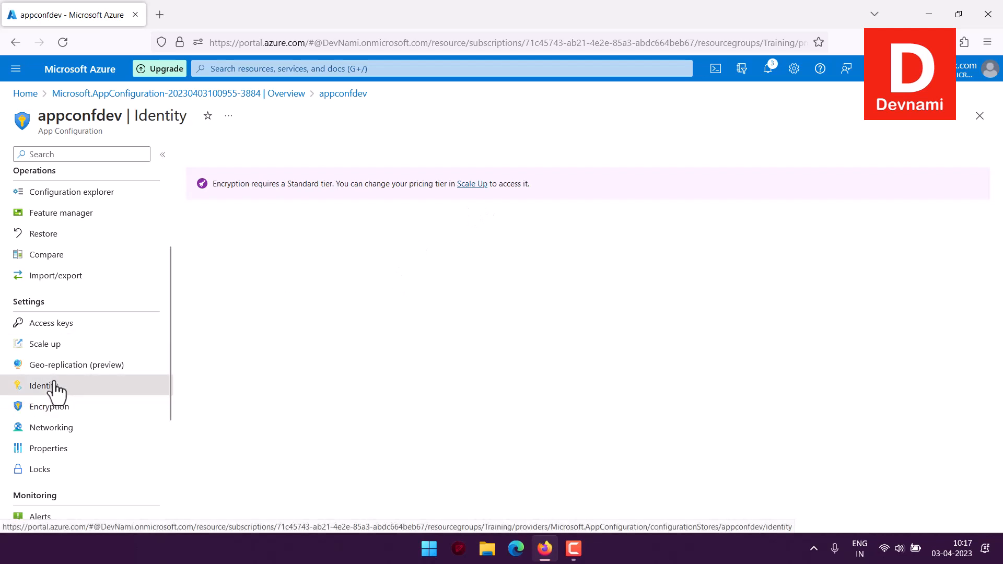
{"action": "left_click", "coordinate": [105, 365]}
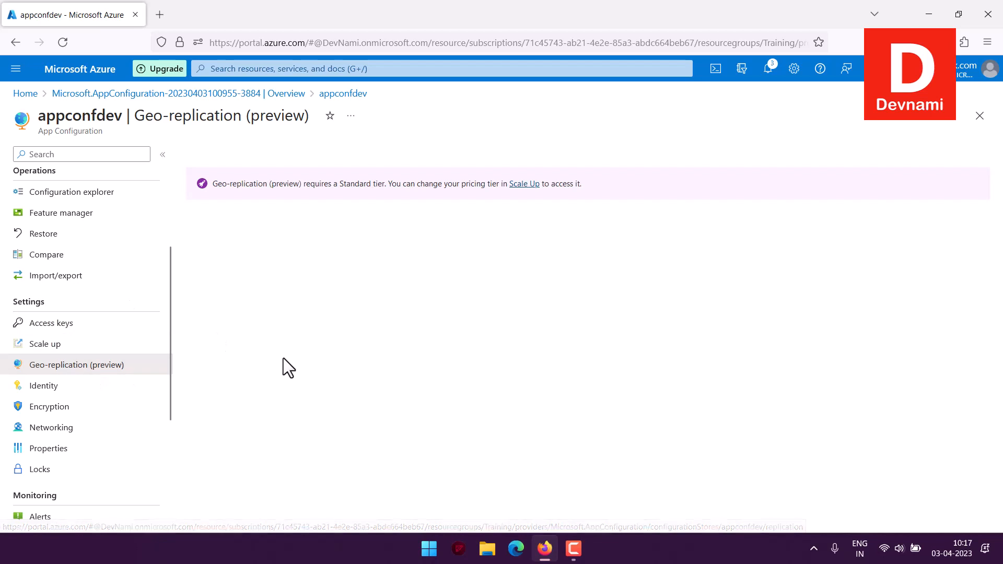
{"action": "left_click", "coordinate": [94, 429]}
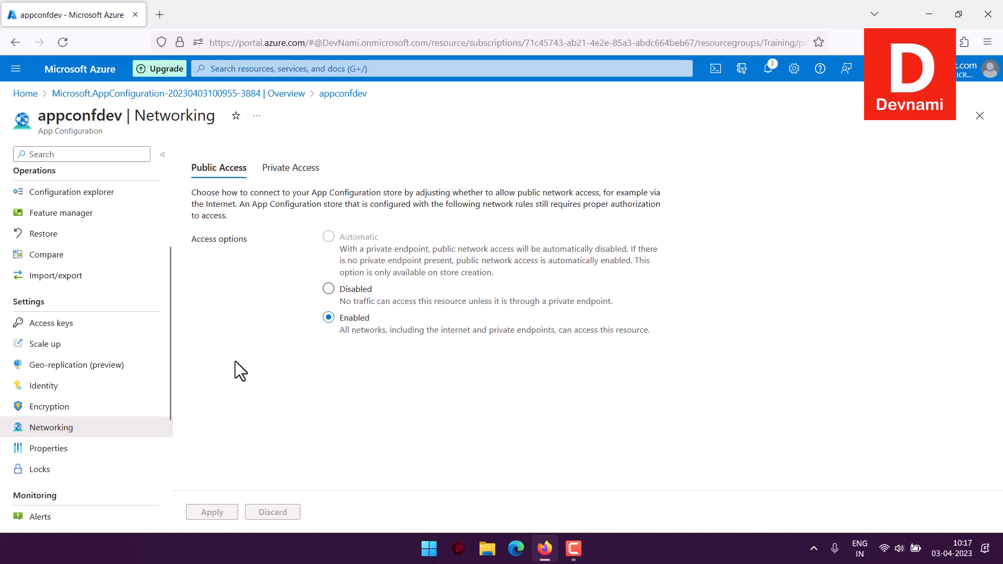
{"action": "left_click", "coordinate": [319, 172]}
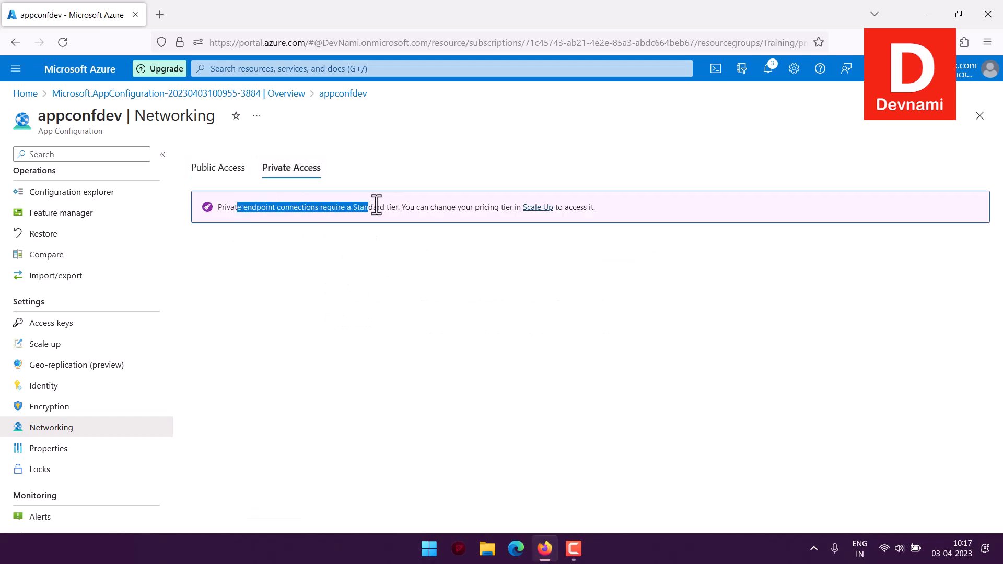
{"action": "triple_click", "coordinate": [235, 213]}
{"action": "left_click", "coordinate": [235, 213]}
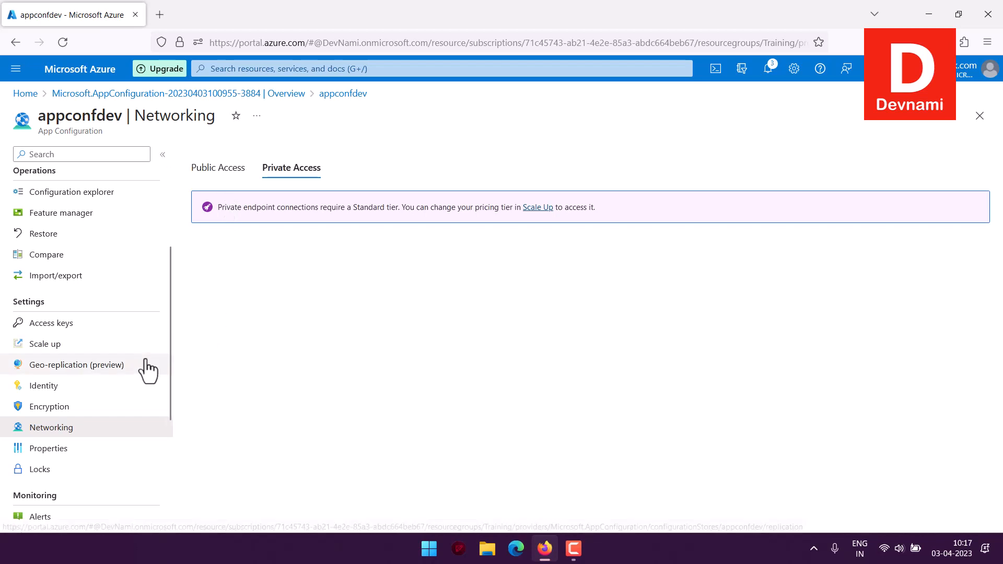
{"action": "scroll", "coordinate": [116, 431], "scroll_direction": "down", "scroll_amount": 4}
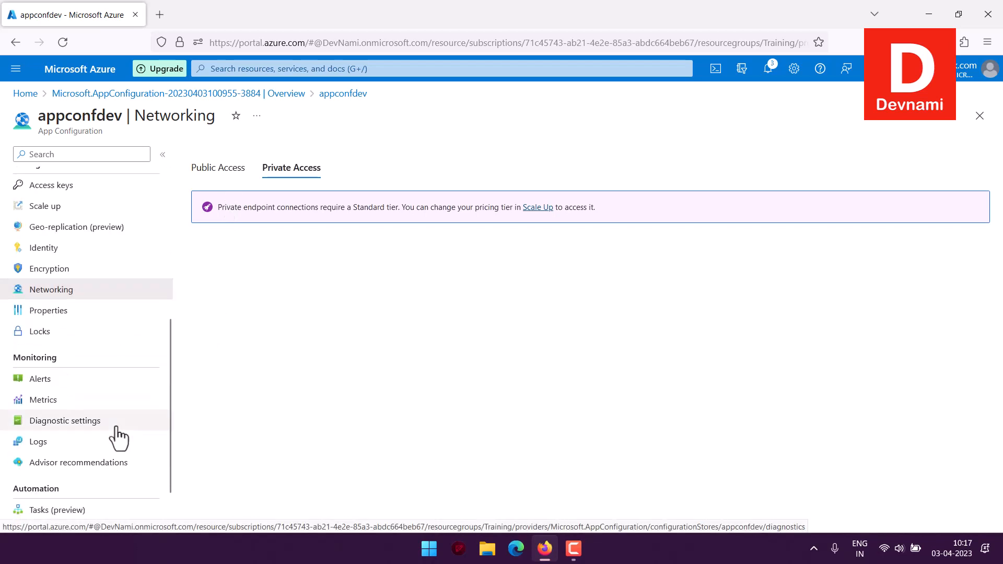
{"action": "scroll", "coordinate": [115, 422], "scroll_direction": "up", "scroll_amount": 5}
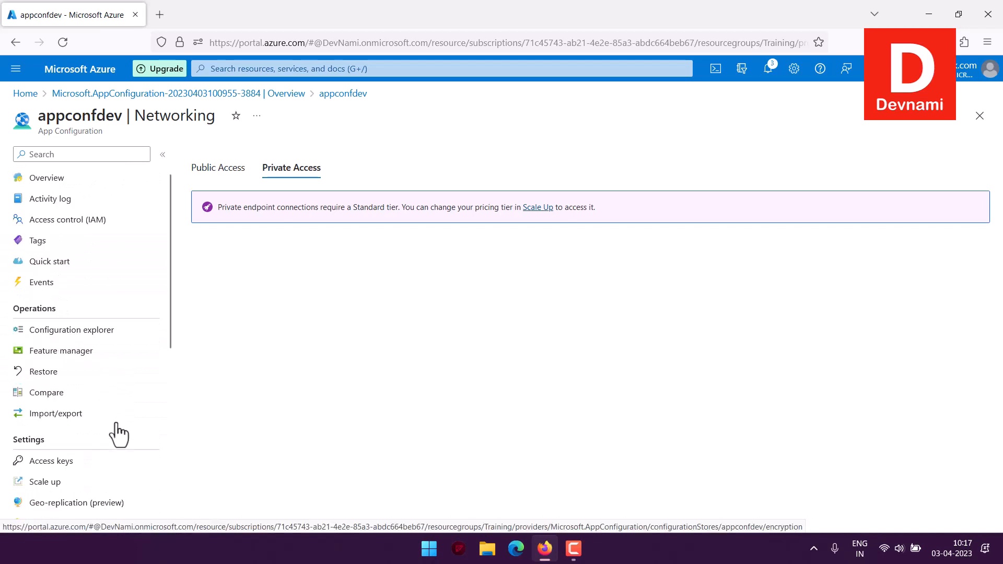
{"action": "scroll", "coordinate": [118, 434], "scroll_direction": "down", "scroll_amount": 3}
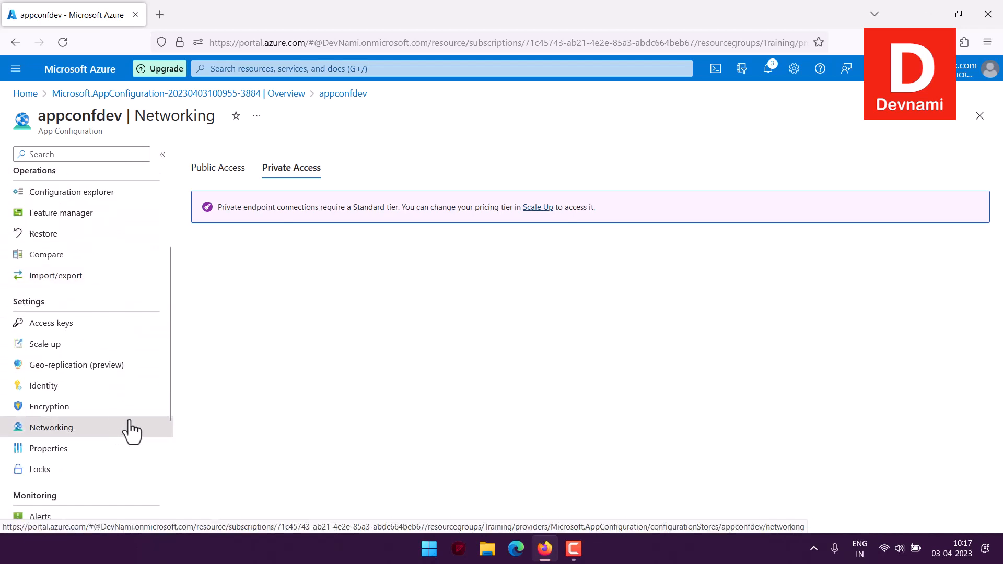
Step: Review the store's properties down to the soft-delete and purge protection settings, and view the resource locks
{"action": "left_click", "coordinate": [21, 449]}
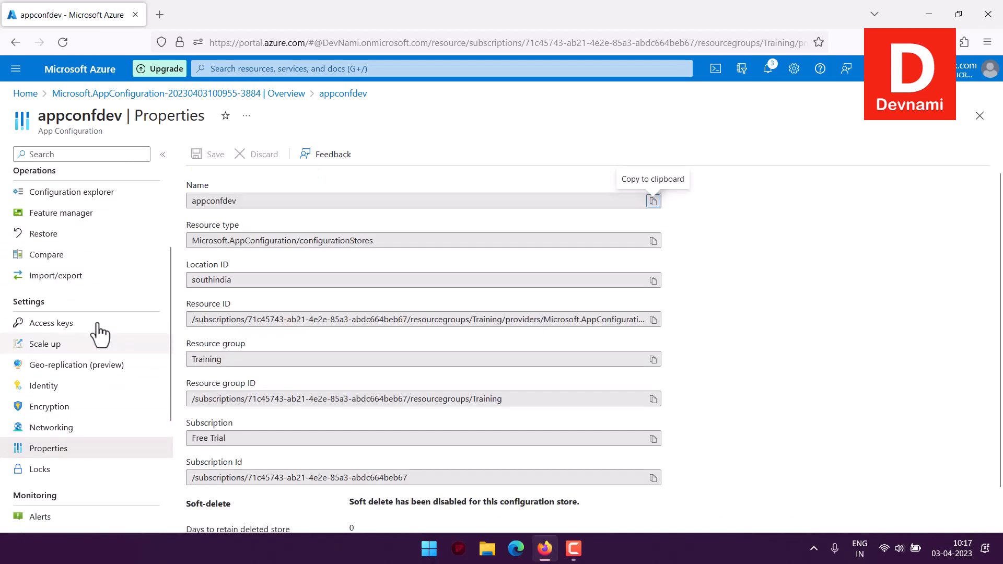
{"action": "scroll", "coordinate": [381, 466], "scroll_direction": "down", "scroll_amount": 1}
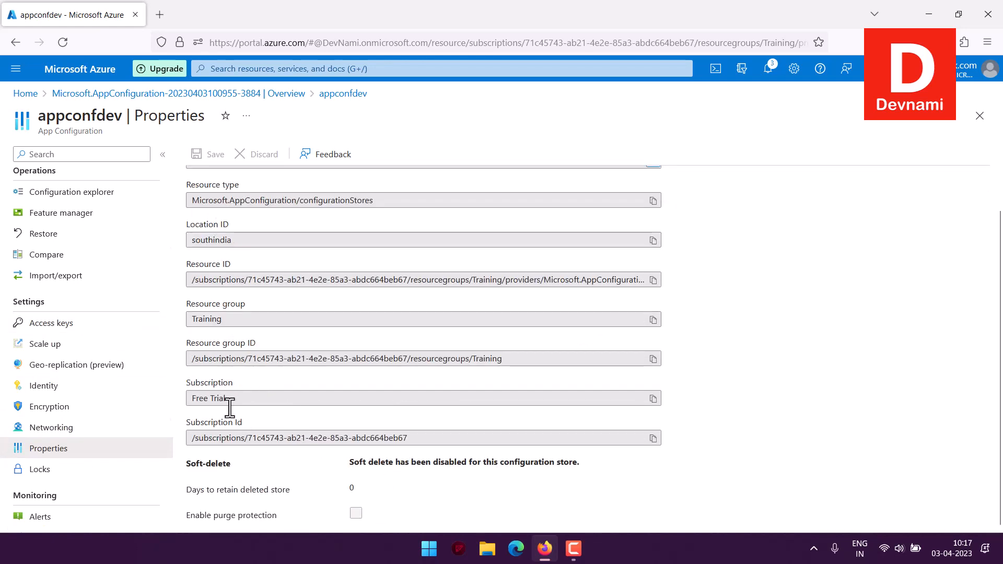
{"action": "scroll", "coordinate": [271, 435], "scroll_direction": "up", "scroll_amount": 1}
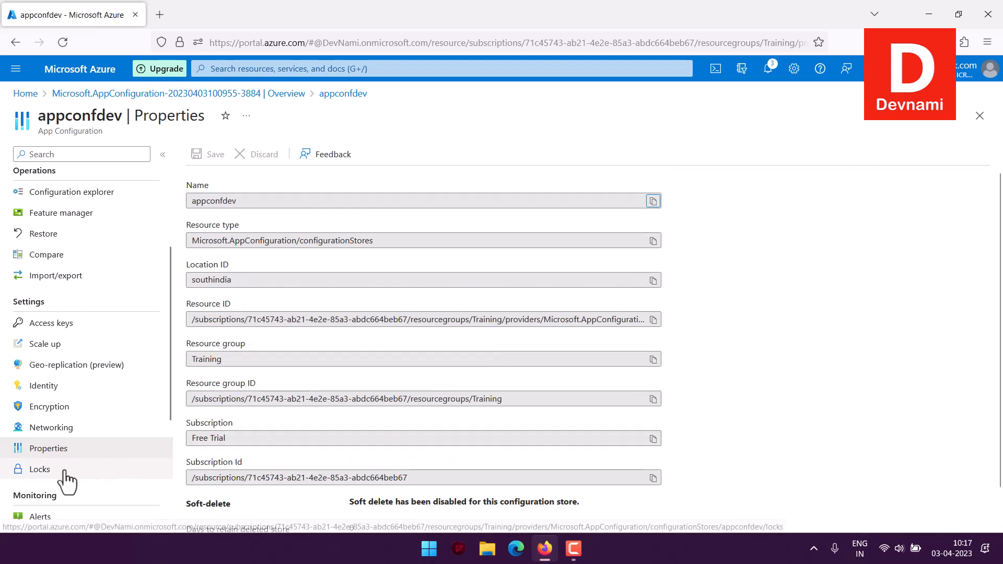
{"action": "left_click", "coordinate": [142, 470]}
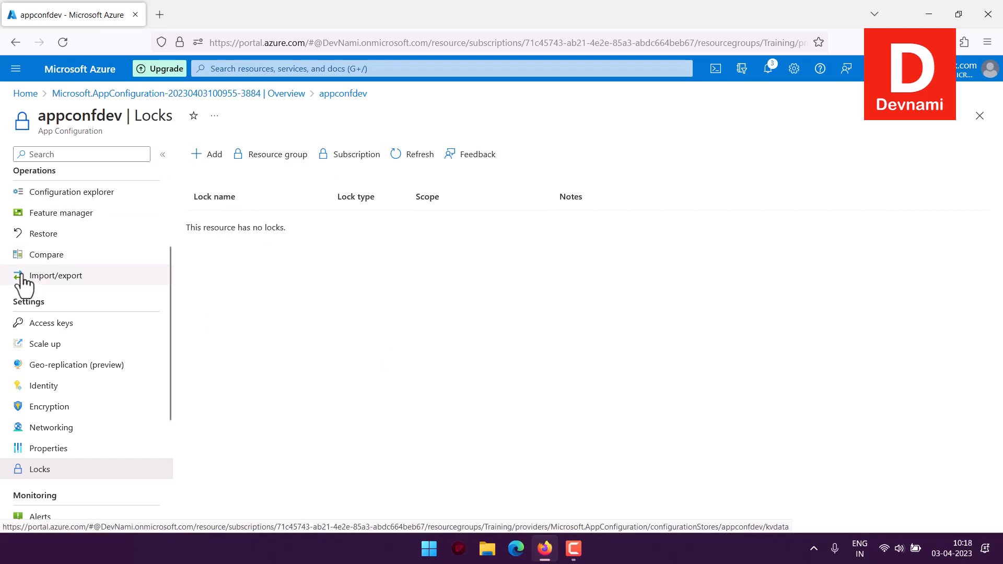
Step: Open the quick start guidance and examine the offered development stacks, from Visual Studio and ASP.NET to Python and JavaScript
{"action": "scroll", "coordinate": [57, 285], "scroll_direction": "up", "scroll_amount": 3}
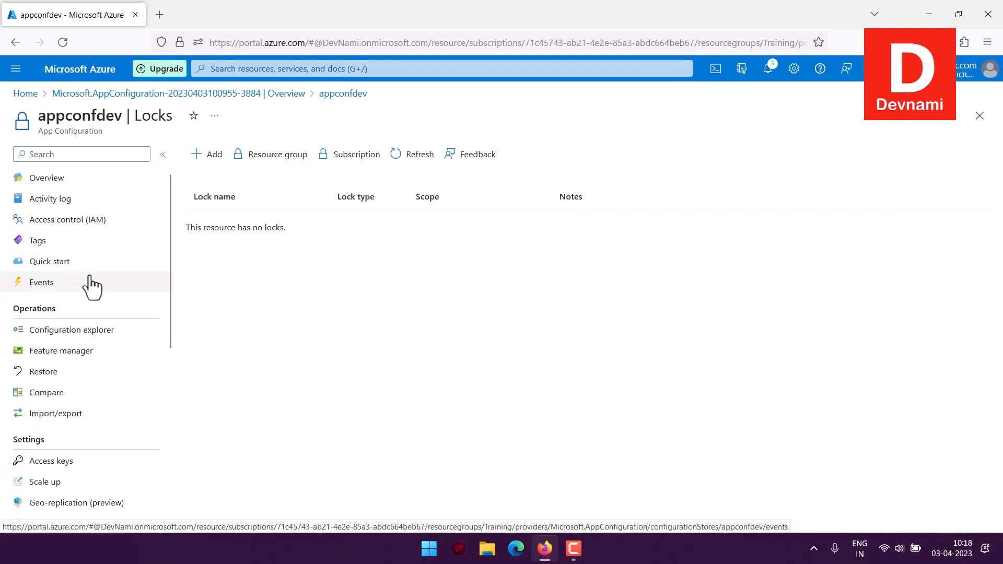
{"action": "left_click", "coordinate": [55, 263]}
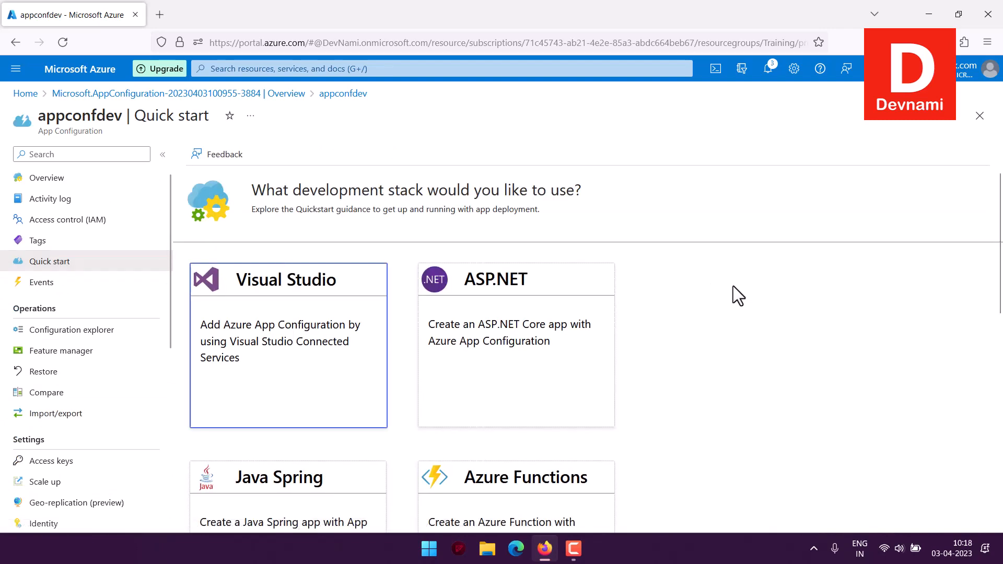
{"action": "scroll", "coordinate": [732, 286], "scroll_direction": "down", "scroll_amount": 10}
{"action": "scroll", "coordinate": [729, 287], "scroll_direction": "up", "scroll_amount": 10}
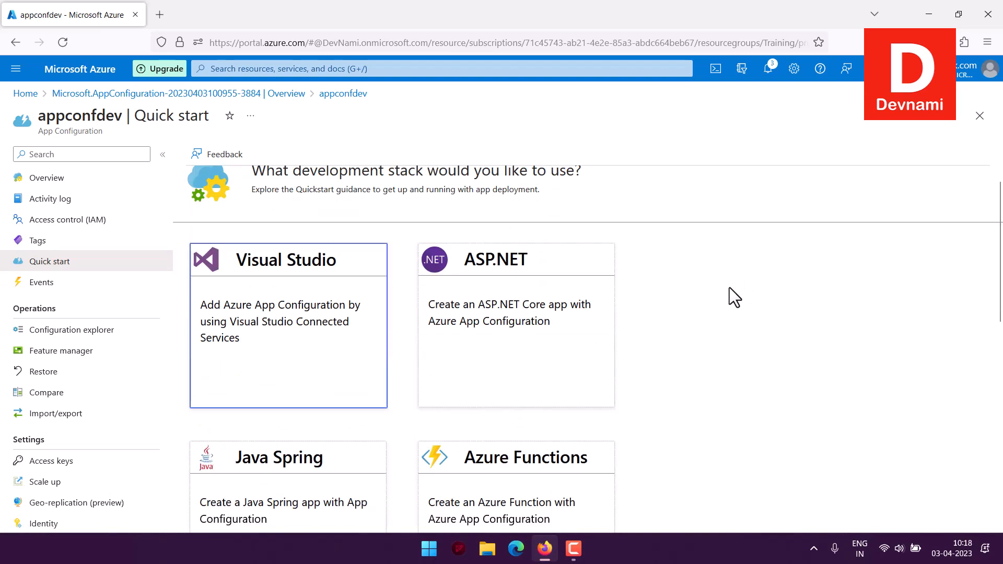
{"action": "scroll", "coordinate": [729, 288], "scroll_direction": "down", "scroll_amount": 3}
{"action": "scroll", "coordinate": [729, 298], "scroll_direction": "down", "scroll_amount": 1}
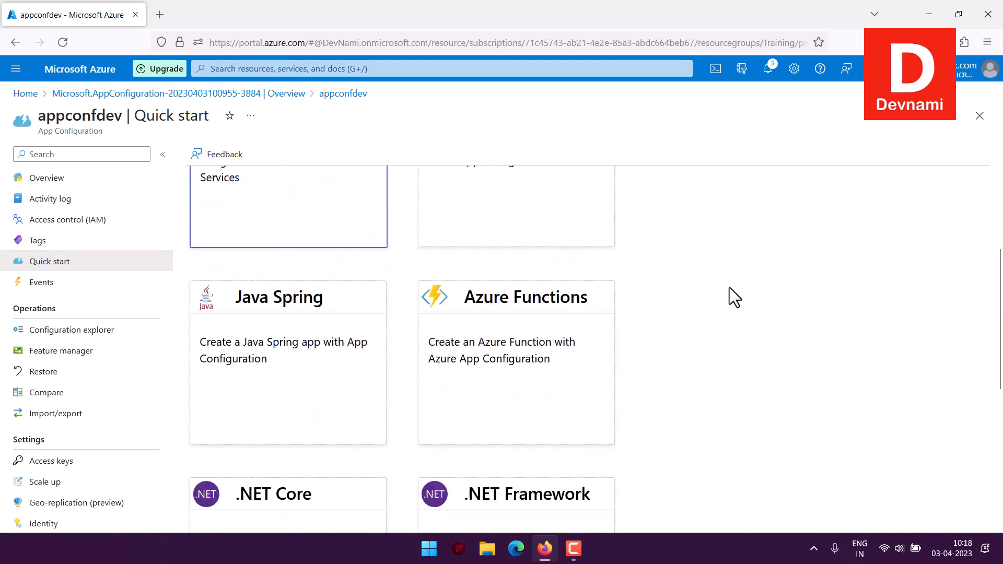
{"action": "scroll", "coordinate": [729, 288], "scroll_direction": "down", "scroll_amount": 6}
{"action": "scroll", "coordinate": [729, 288], "scroll_direction": "up", "scroll_amount": 2}
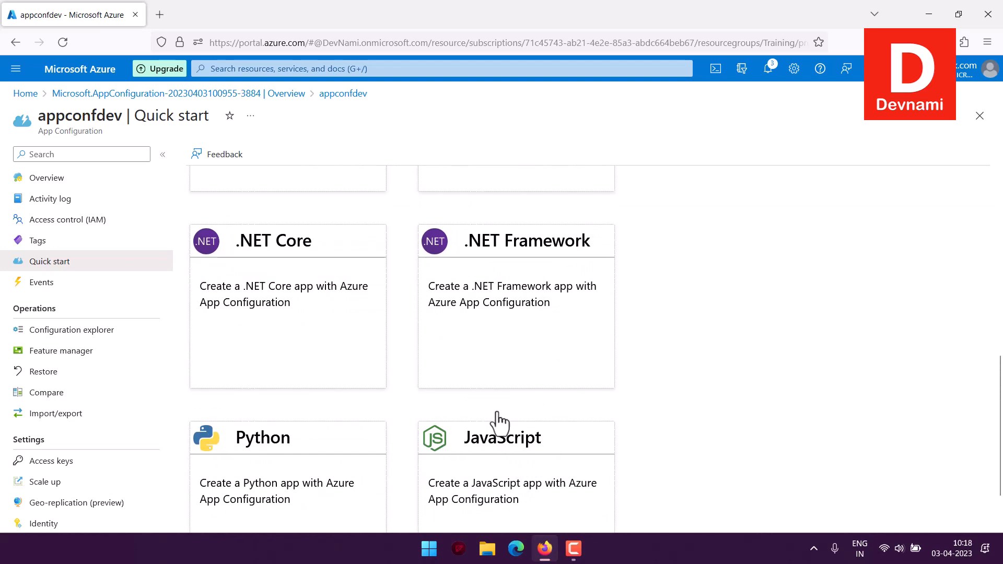
{"action": "scroll", "coordinate": [595, 426], "scroll_direction": "down", "scroll_amount": 1}
{"action": "scroll", "coordinate": [628, 408], "scroll_direction": "up", "scroll_amount": 10}
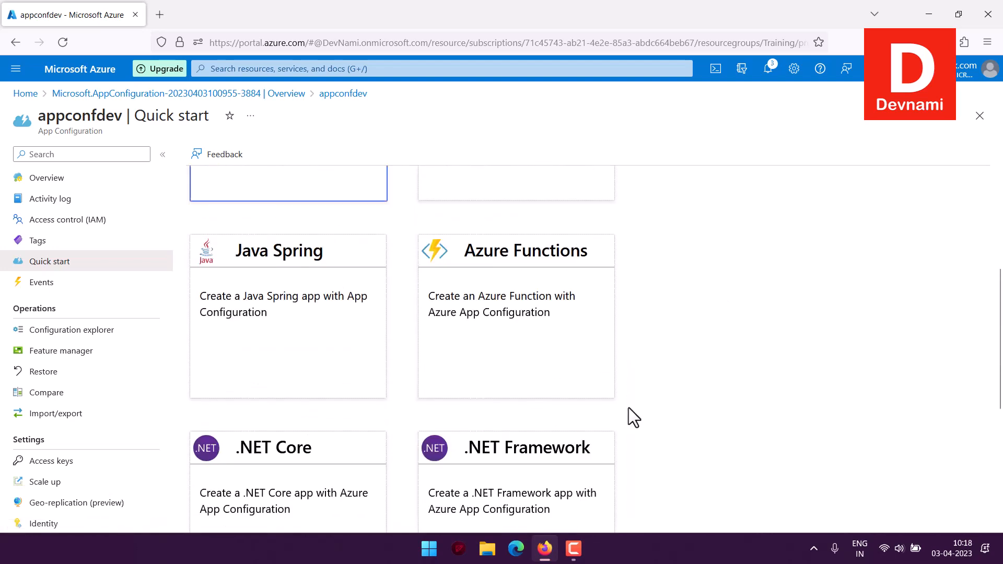